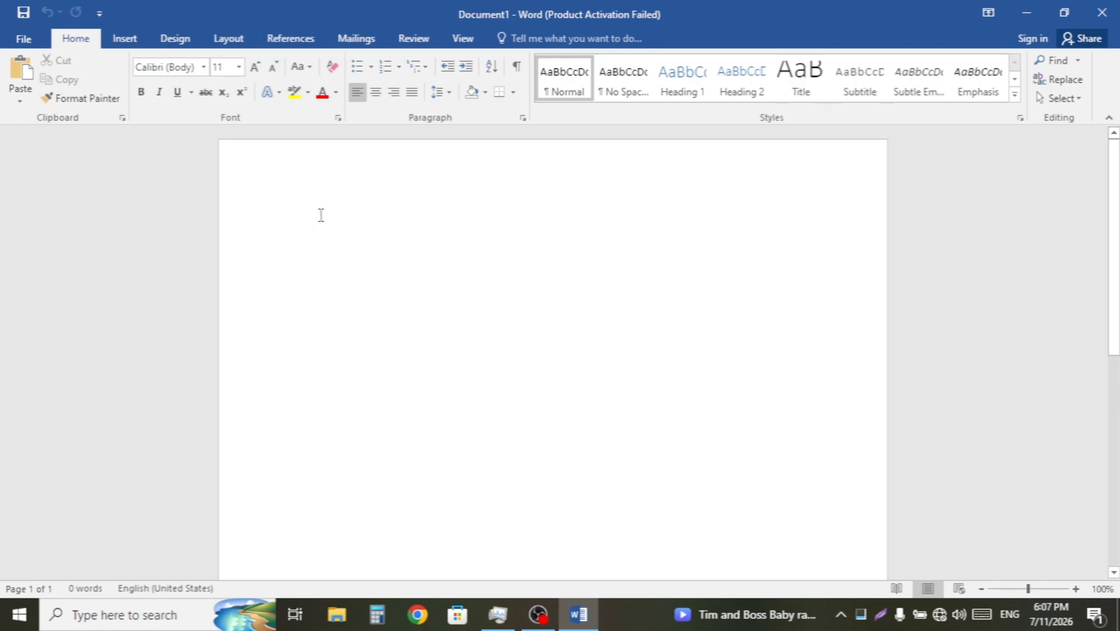
Step: Insert the copied paragraph about early rising from the clipboard history into the blank document
{"action": "key", "text": "super+v"}
{"action": "left_click", "coordinate": [364, 499]}
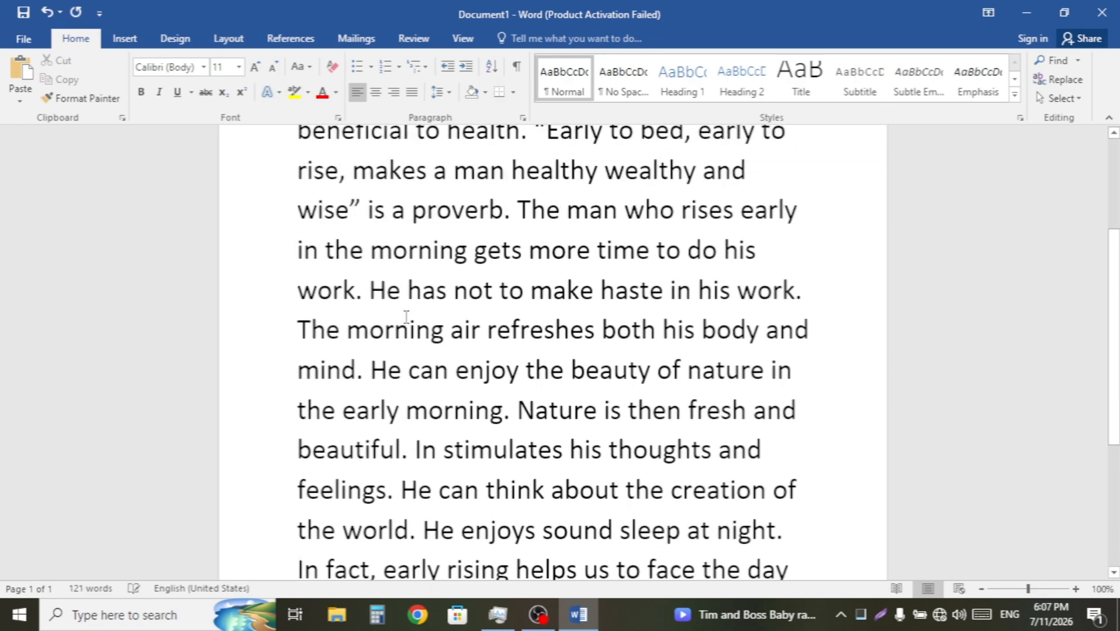
{"action": "scroll", "coordinate": [407, 316], "scroll_direction": "up", "scroll_amount": 2}
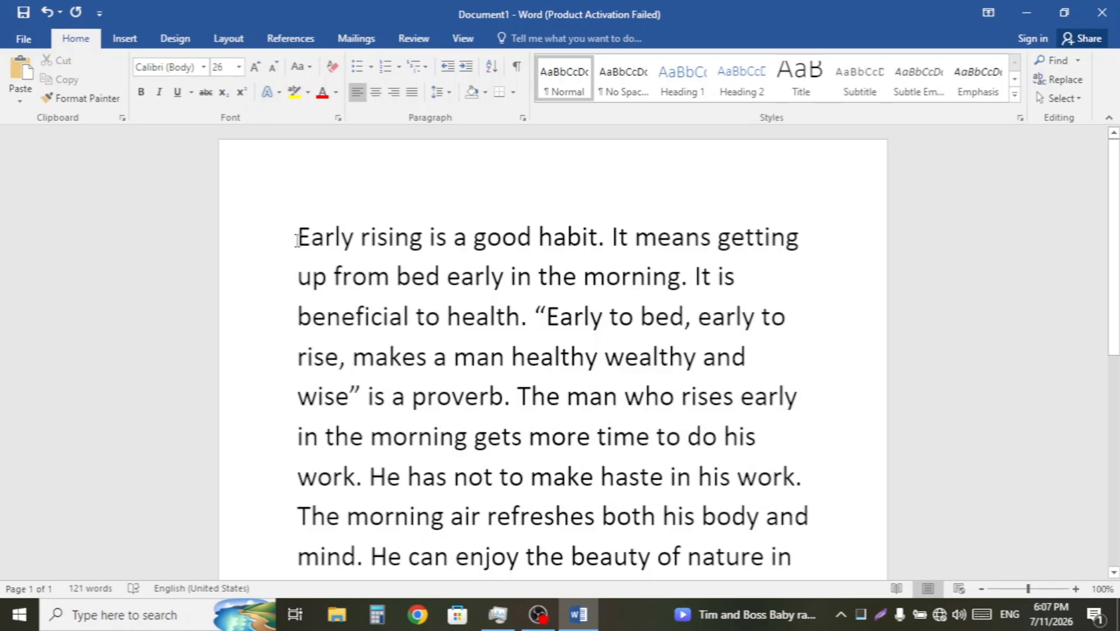
Step: Make "Early rising is a good habit" and "It means getting" bold at the start of the paragraph
{"action": "left_click_drag", "start_coordinate": [297, 240], "coordinate": [597, 241]}
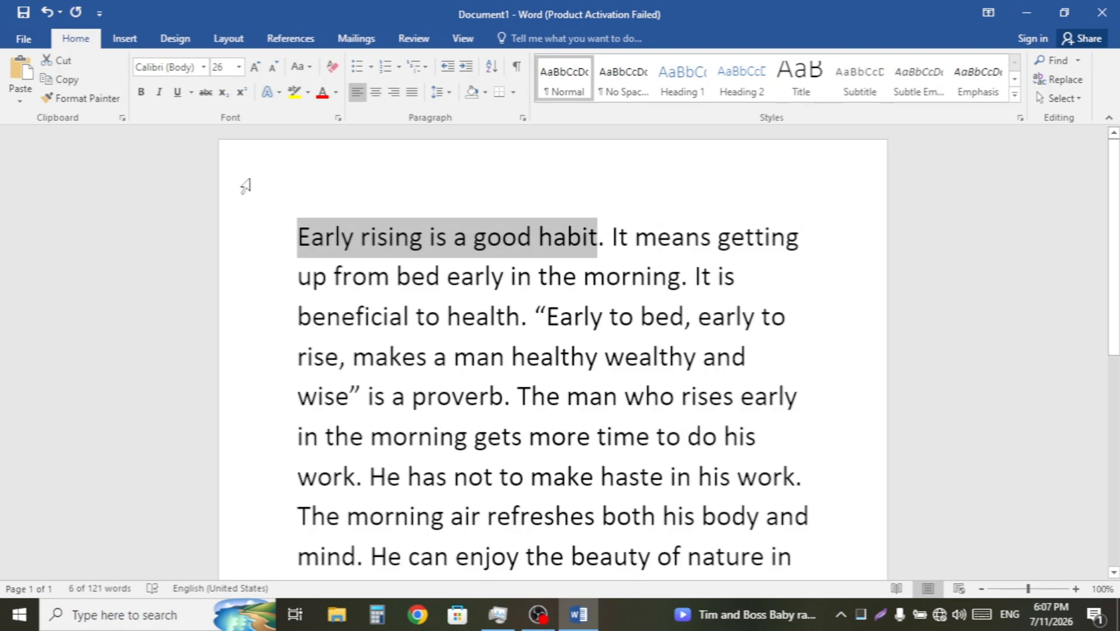
{"action": "left_click", "coordinate": [142, 95]}
{"action": "left_click", "coordinate": [803, 240]}
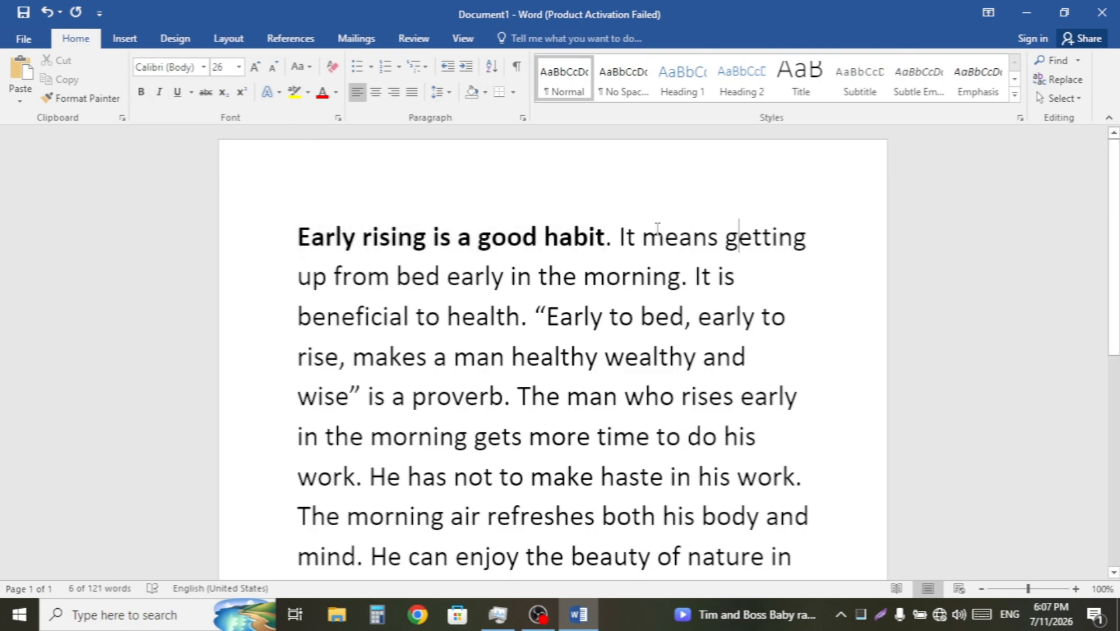
{"action": "left_click_drag", "start_coordinate": [620, 240], "coordinate": [858, 246]}
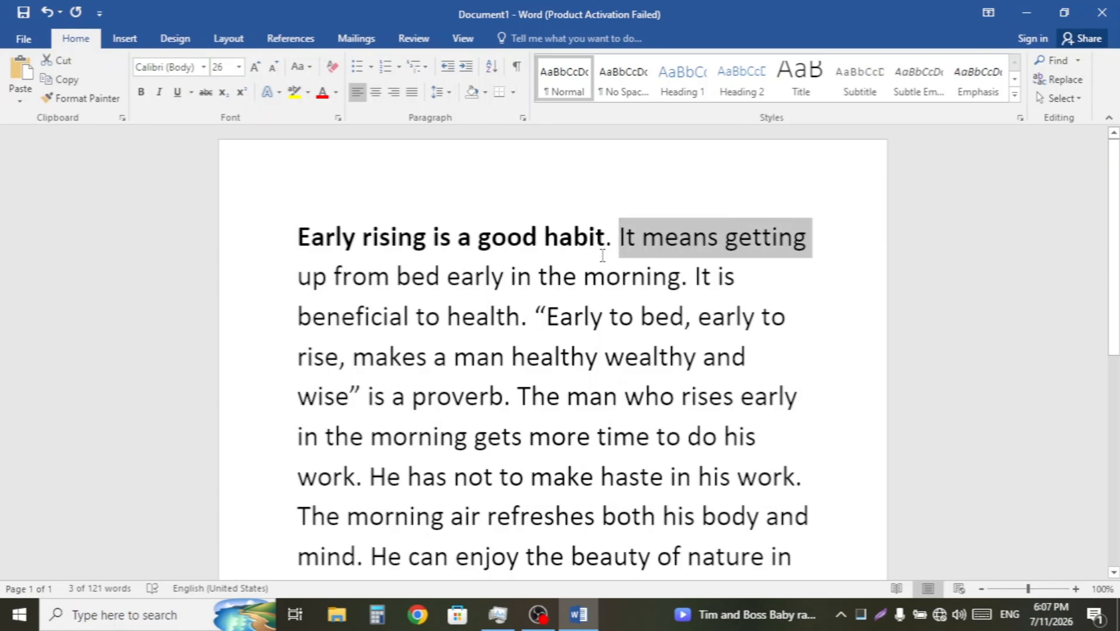
{"action": "key", "text": "ctrl+b"}
{"action": "left_click", "coordinate": [872, 207]}
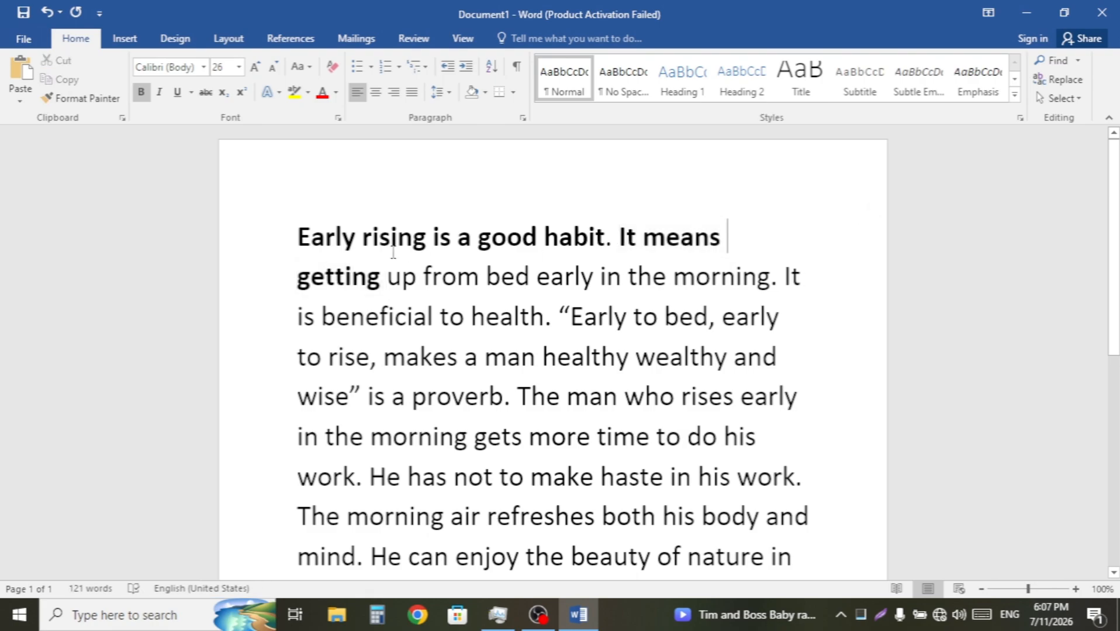
Step: Underline the quoted proverb "Early to bed, early to rise, makes a man healthy wealthy and wise" without its quotation marks
{"action": "scroll", "coordinate": [392, 243], "scroll_direction": "down", "scroll_amount": 1}
{"action": "scroll", "coordinate": [388, 235], "scroll_direction": "up", "scroll_amount": 1}
{"action": "scroll", "coordinate": [353, 216], "scroll_direction": "down", "scroll_amount": 1}
{"action": "scroll", "coordinate": [353, 214], "scroll_direction": "down", "scroll_amount": 1}
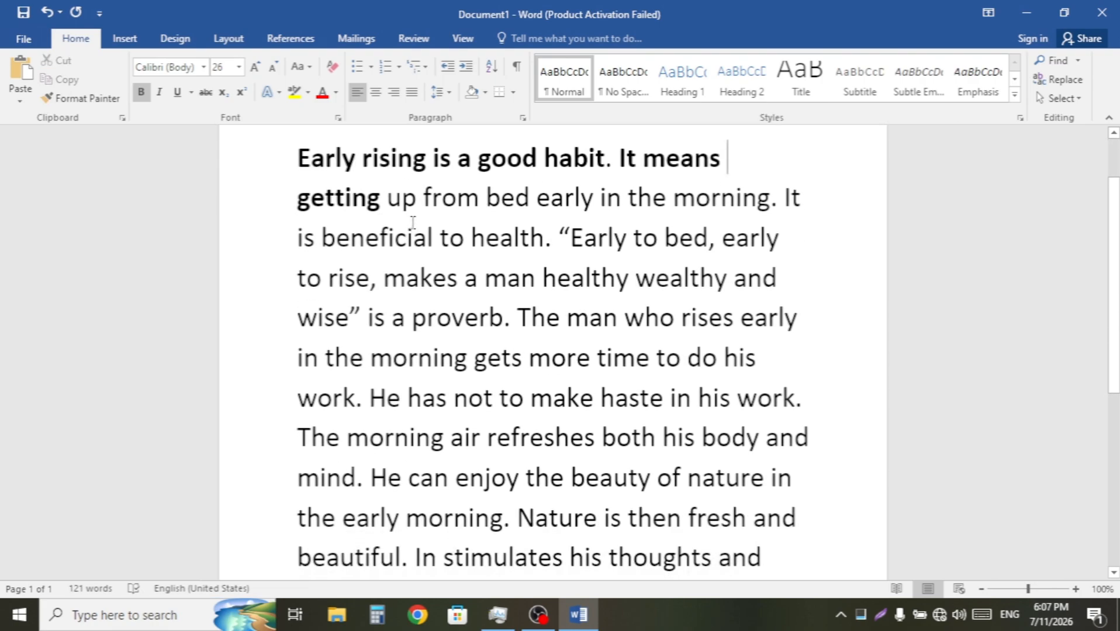
{"action": "scroll", "coordinate": [386, 213], "scroll_direction": "up", "scroll_amount": 1}
{"action": "scroll", "coordinate": [426, 212], "scroll_direction": "down", "scroll_amount": 1}
{"action": "left_click_drag", "start_coordinate": [571, 246], "coordinate": [351, 323]}
{"action": "left_click", "coordinate": [584, 240]}
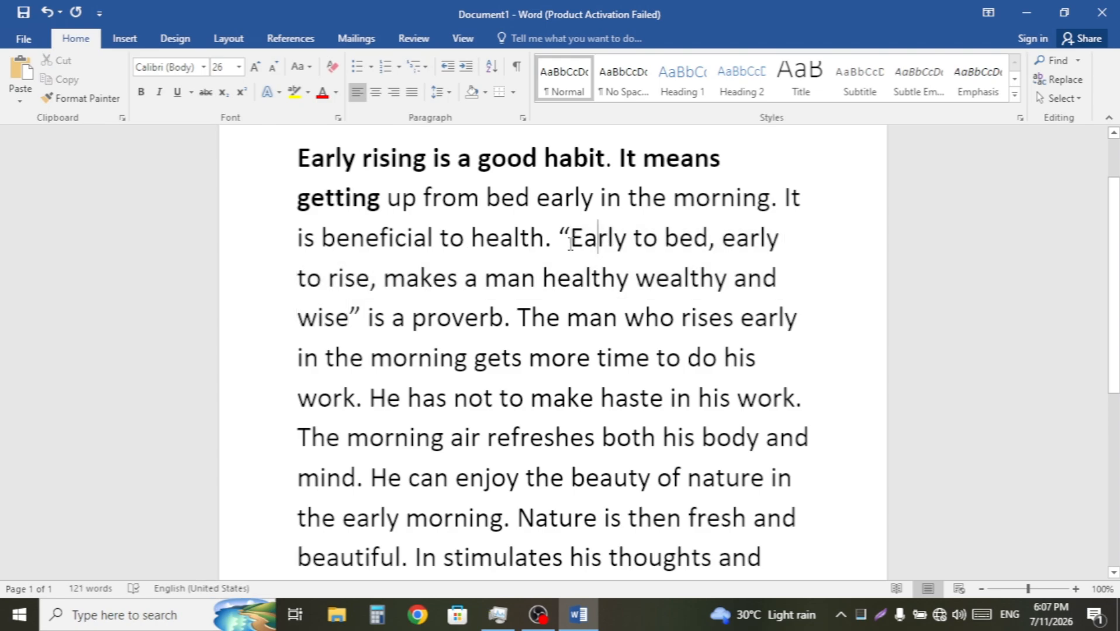
{"action": "key", "text": "Left"}
{"action": "key", "text": "Left"}
{"action": "key", "text": "Right"}
{"action": "key", "text": "shift+Right"}
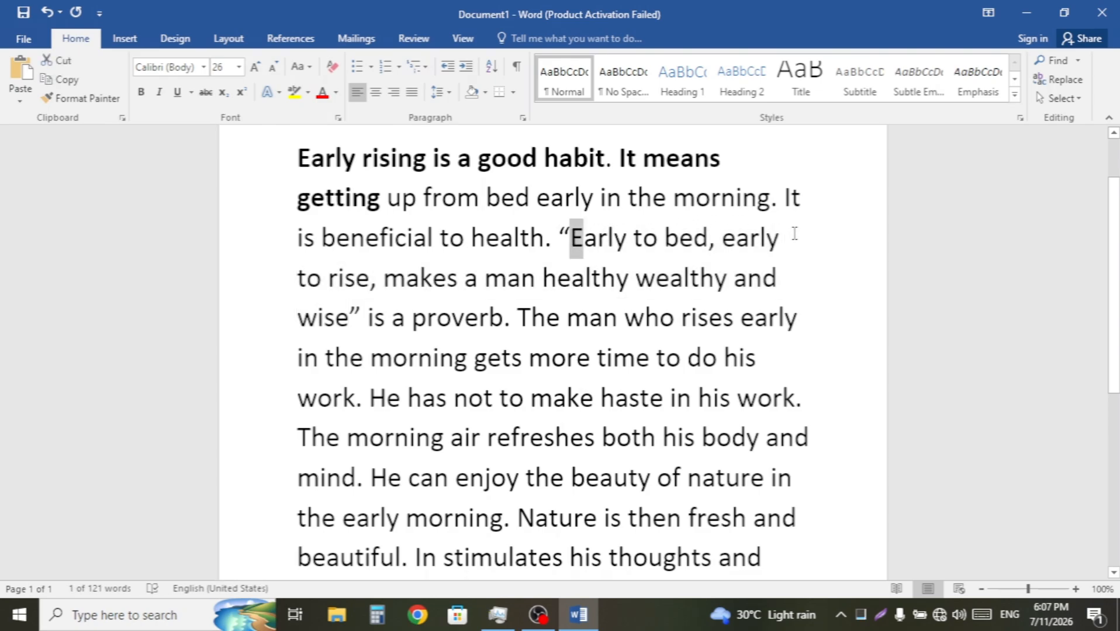
{"action": "key", "text": "shift+Down"}
{"action": "key", "text": "shift+Down"}
{"action": "key", "text": "shift+Left"}
{"action": "key", "text": "shift+Left"}
{"action": "key", "text": "shift+Left"}
{"action": "key", "text": "shift+Left"}
{"action": "key", "text": "shift+Left"}
{"action": "key", "text": "shift+Left"}
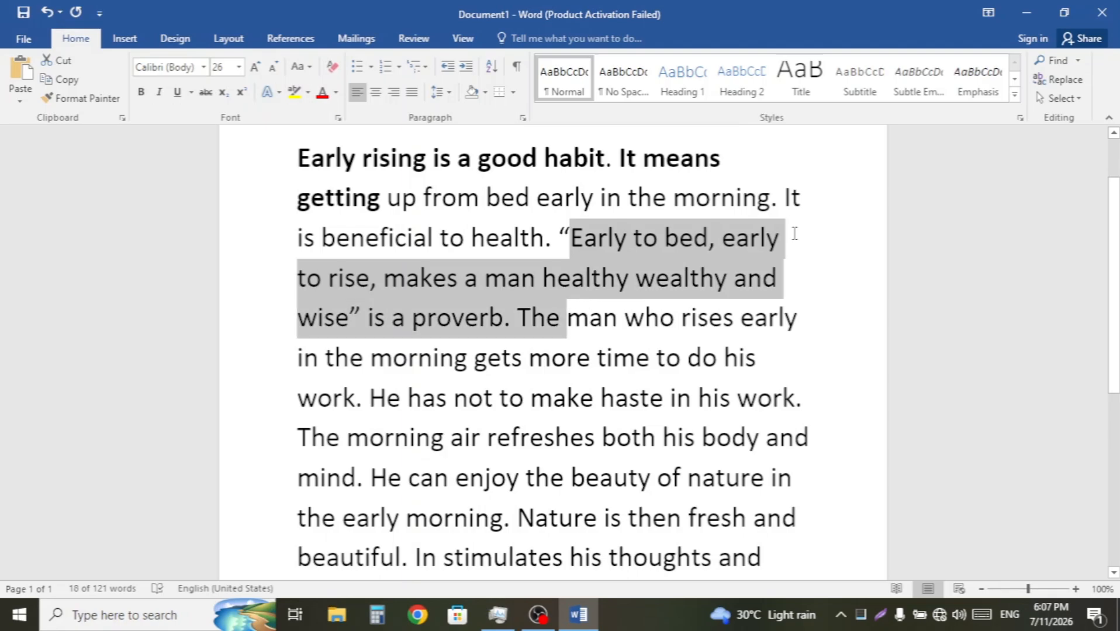
{"action": "key", "text": "shift+Left"}
{"action": "key", "text": "shift+Left"}
{"action": "key", "text": "shift+Left"}
{"action": "key", "text": "shift+Left"}
{"action": "key", "text": "shift+Left"}
{"action": "key", "text": "shift+Left"}
{"action": "key", "text": "shift+Left"}
{"action": "key", "text": "shift+Left"}
{"action": "key", "text": "shift+Left"}
{"action": "key", "text": "shift+Left"}
{"action": "key", "text": "shift+Left"}
{"action": "key", "text": "shift+Left"}
{"action": "key", "text": "shift+Left"}
{"action": "key", "text": "shift+Left"}
{"action": "key", "text": "shift+Left"}
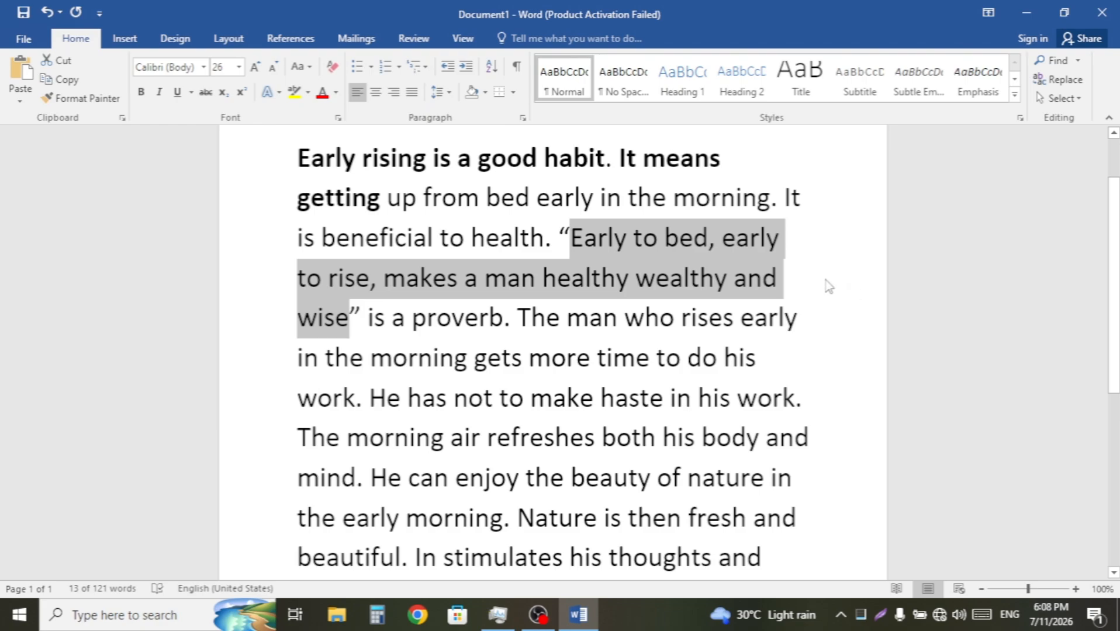
{"action": "key", "text": "ctrl+u"}
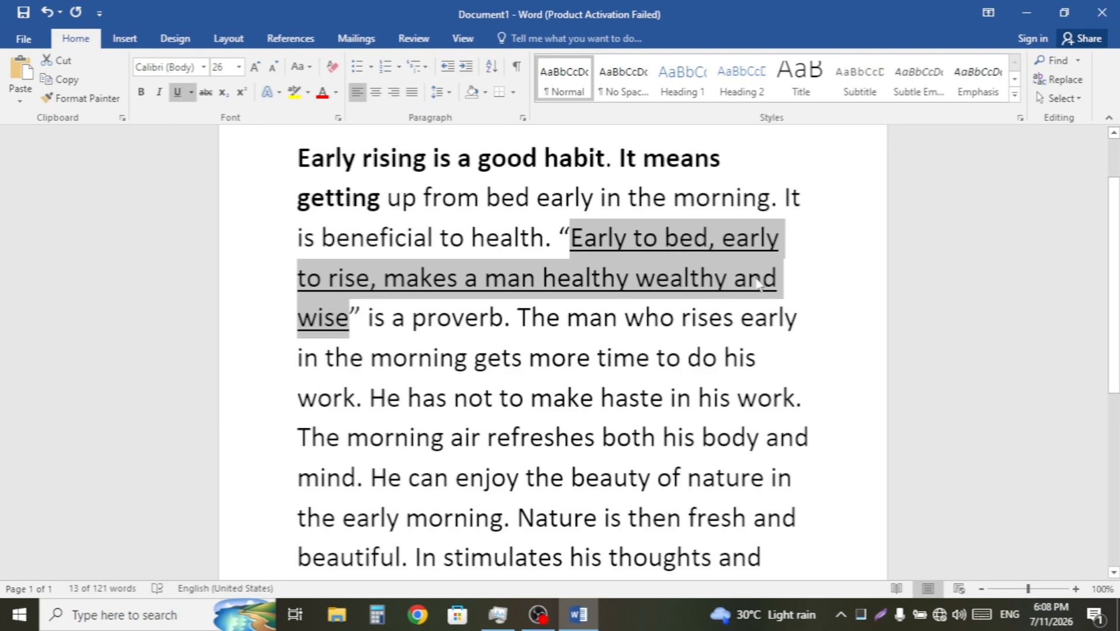
Step: Switch the proverb's underline off and on again, briefly trying italic on the same text
{"action": "key", "text": "ctrl+u"}
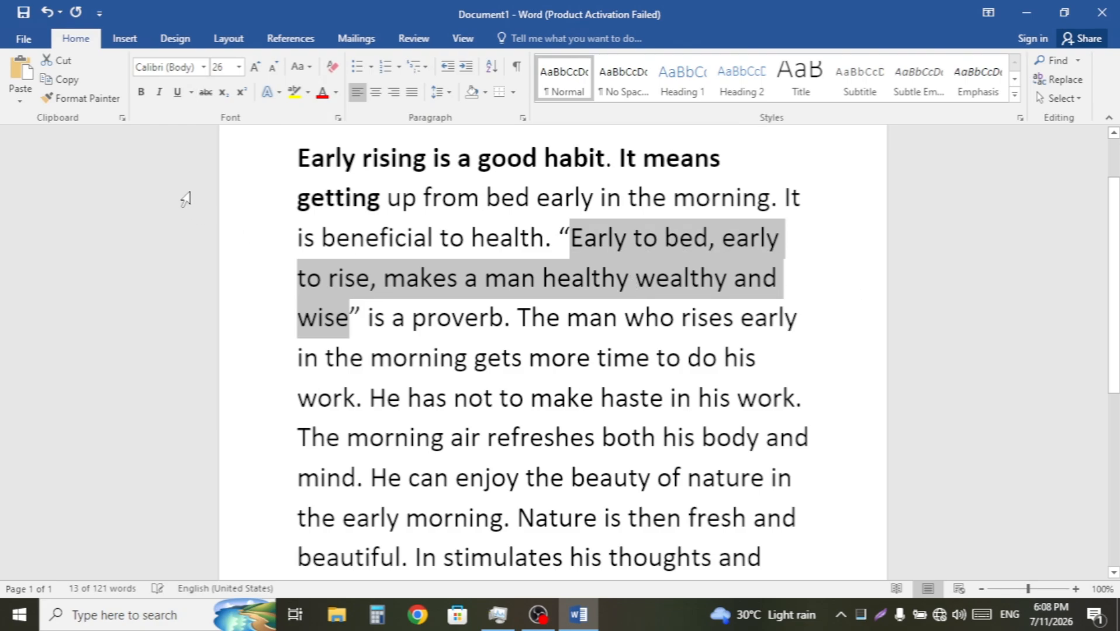
{"action": "left_click", "coordinate": [178, 93]}
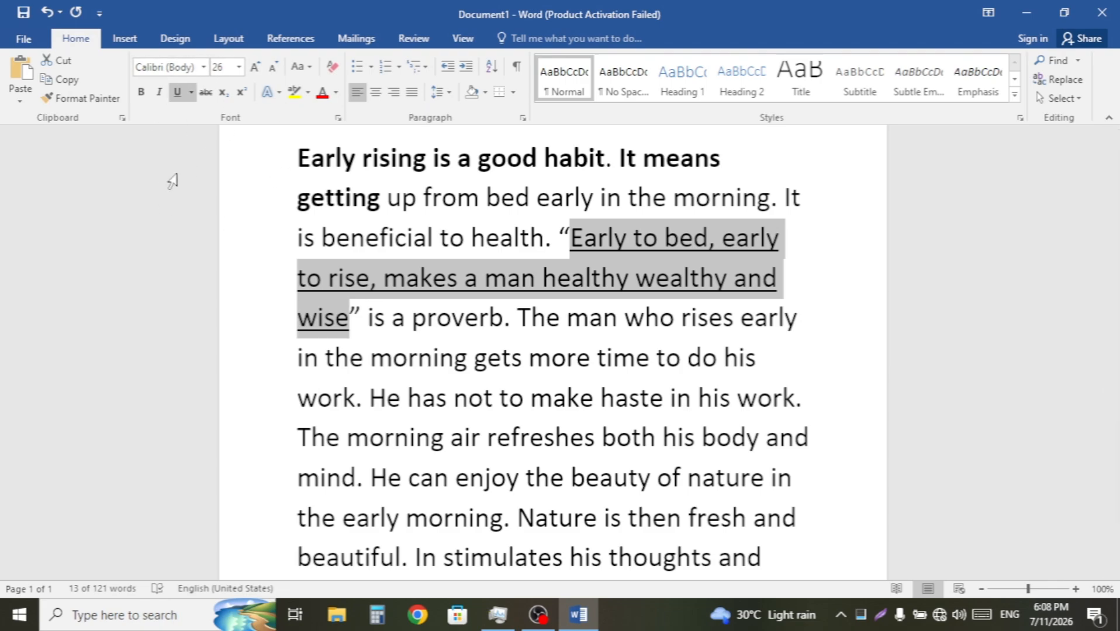
{"action": "left_click", "coordinate": [228, 199]}
{"action": "left_click", "coordinate": [296, 272]}
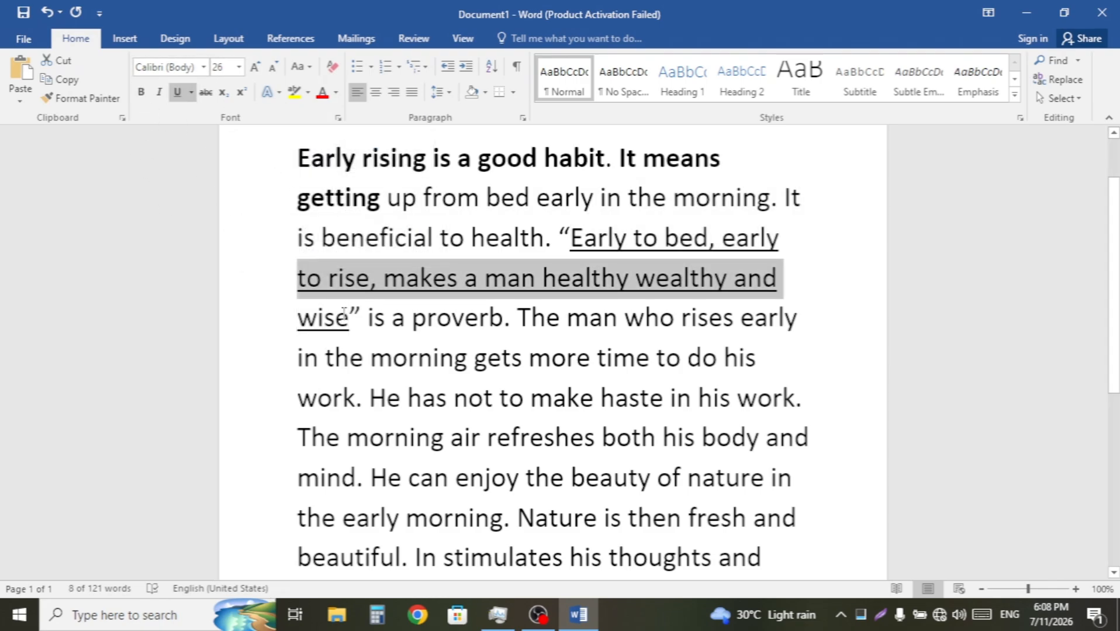
{"action": "mouse_move", "coordinate": [626, 243]}
{"action": "left_mouse_down"}
{"action": "mouse_move", "coordinate": [587, 316]}
{"action": "mouse_move", "coordinate": [321, 320]}
{"action": "left_mouse_up"}
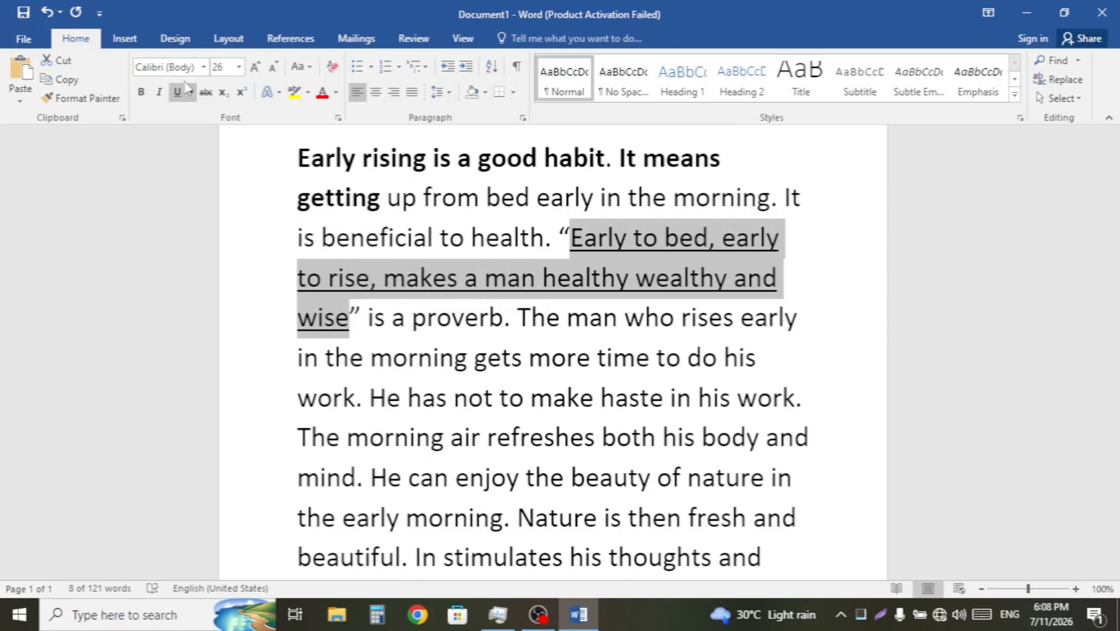
{"action": "left_click", "coordinate": [159, 93]}
{"action": "left_click", "coordinate": [159, 92]}
{"action": "left_click", "coordinate": [177, 92]}
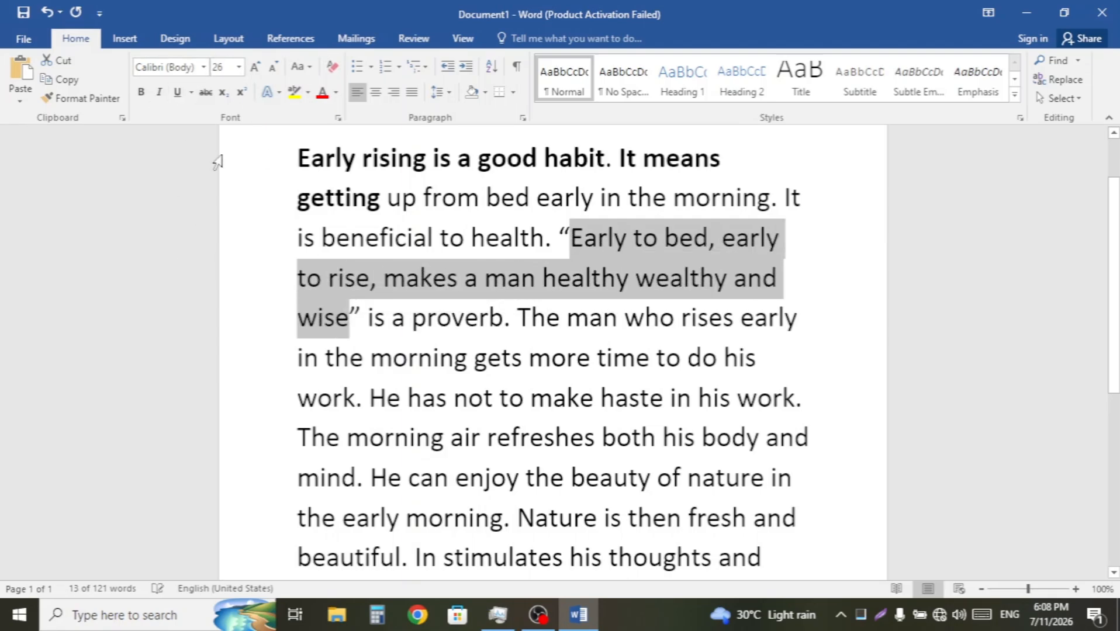
{"action": "left_click", "coordinate": [177, 93]}
Step: Apply a words-only underline to the sentence "He has not to make haste in his work."
{"action": "scroll", "coordinate": [620, 350], "scroll_direction": "down", "scroll_amount": 1}
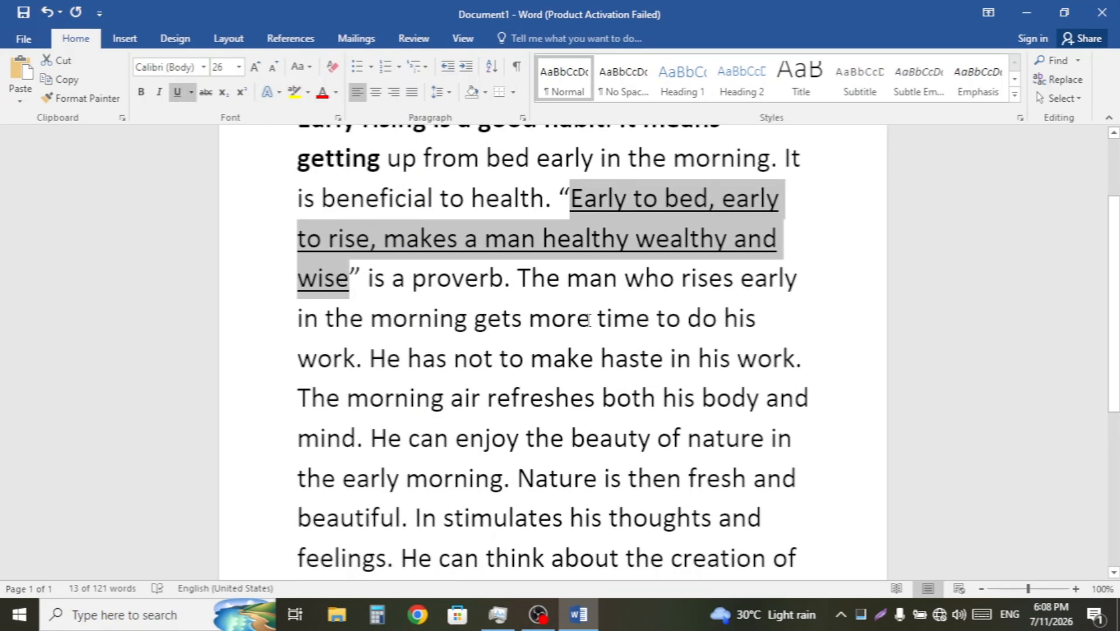
{"action": "scroll", "coordinate": [588, 320], "scroll_direction": "down", "scroll_amount": 1}
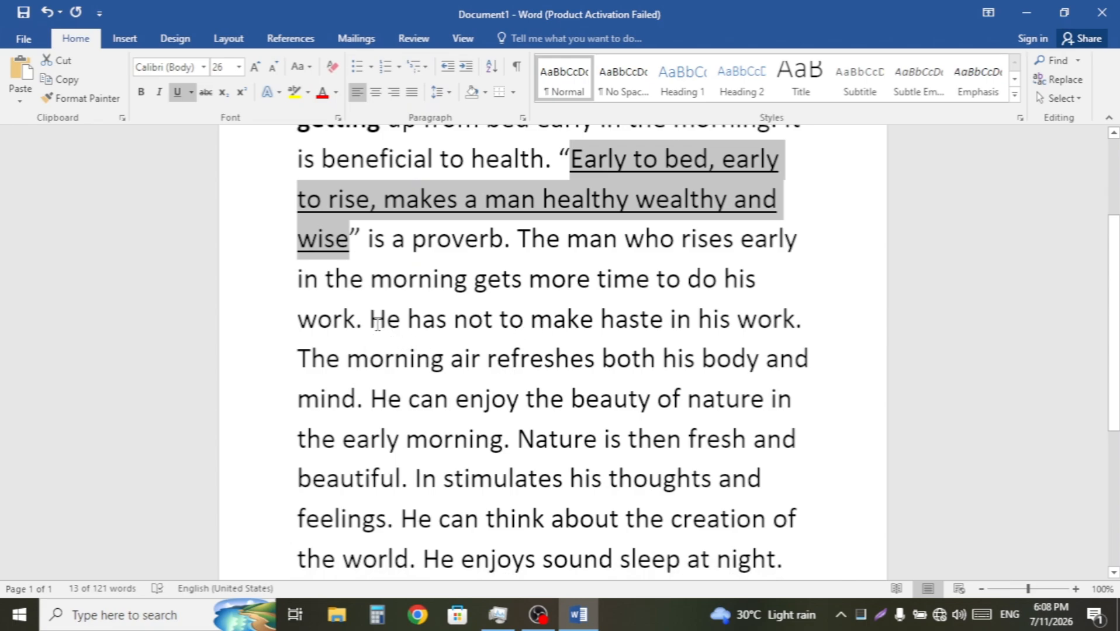
{"action": "left_click_drag", "start_coordinate": [372, 321], "coordinate": [804, 320]}
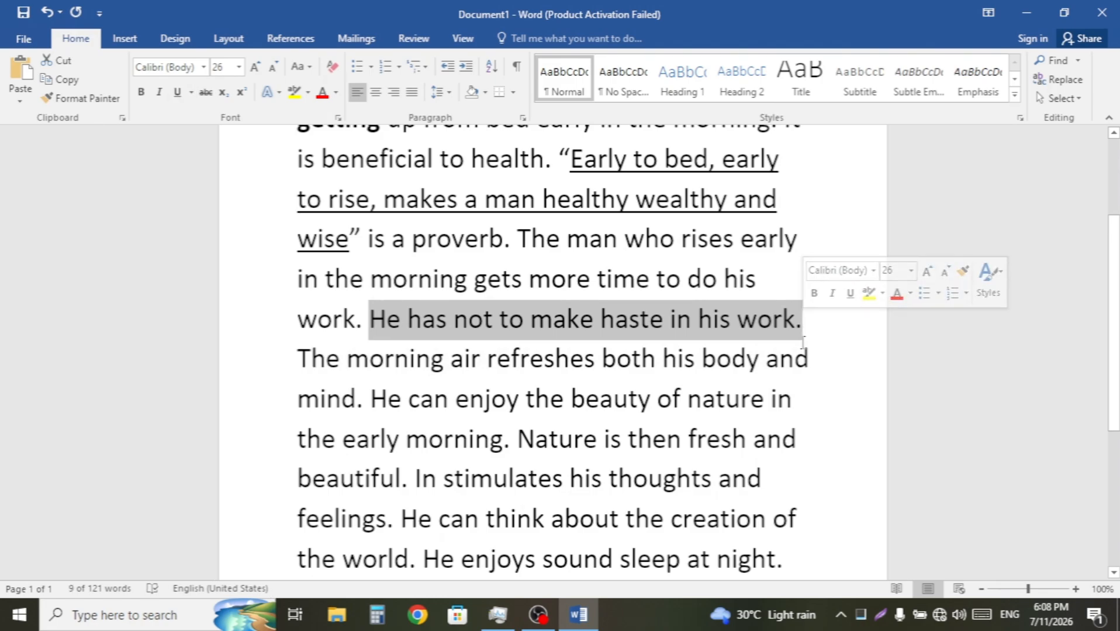
{"action": "key", "text": "ctrl+shift+w"}
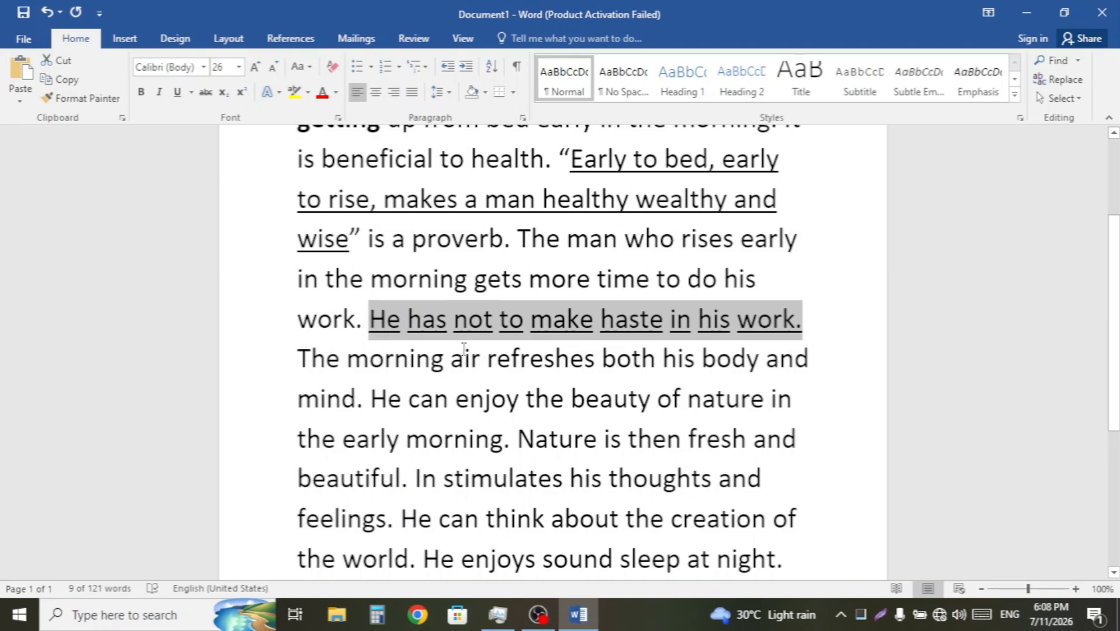
Step: Apply a double underline to "The morning air refreshes both his body and mind"
{"action": "left_click_drag", "start_coordinate": [305, 359], "coordinate": [358, 405]}
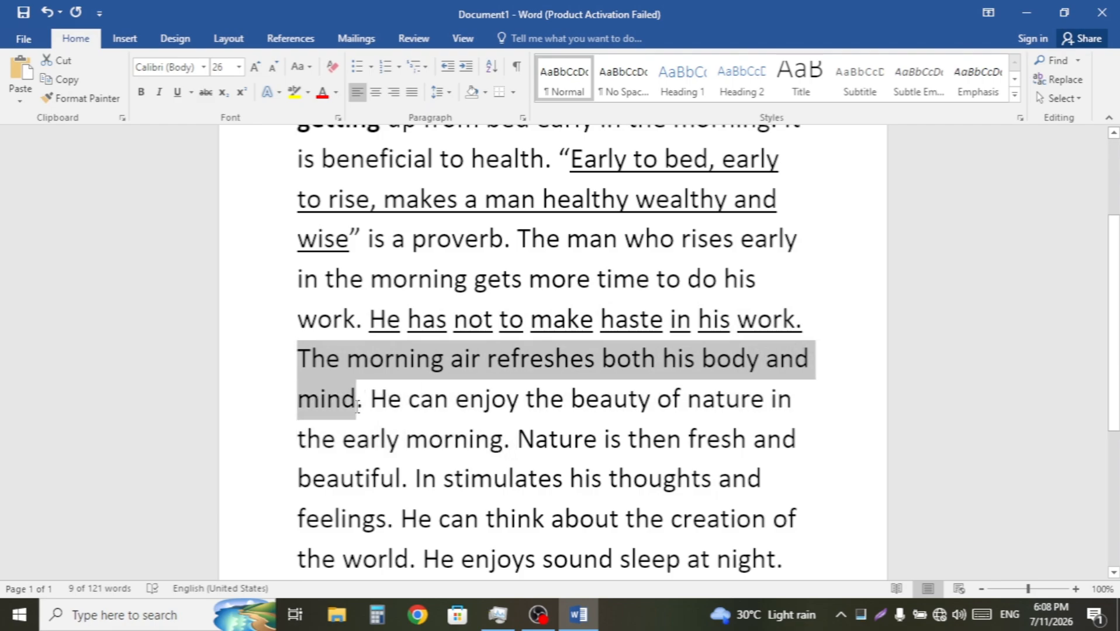
{"action": "key", "text": "ctrl+u"}
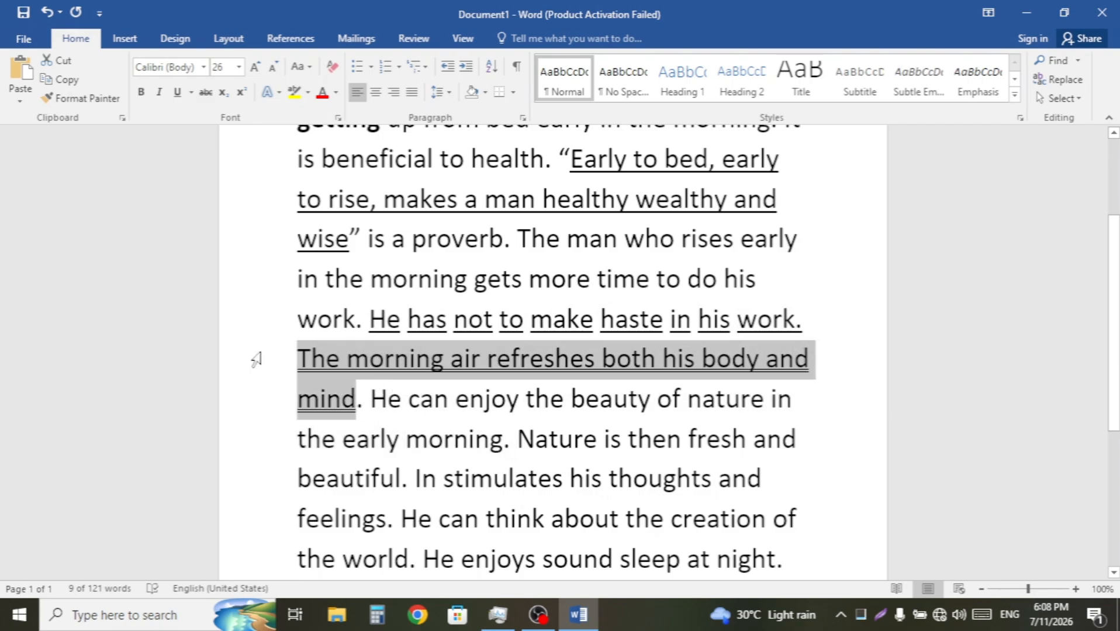
{"action": "left_click", "coordinate": [261, 400]}
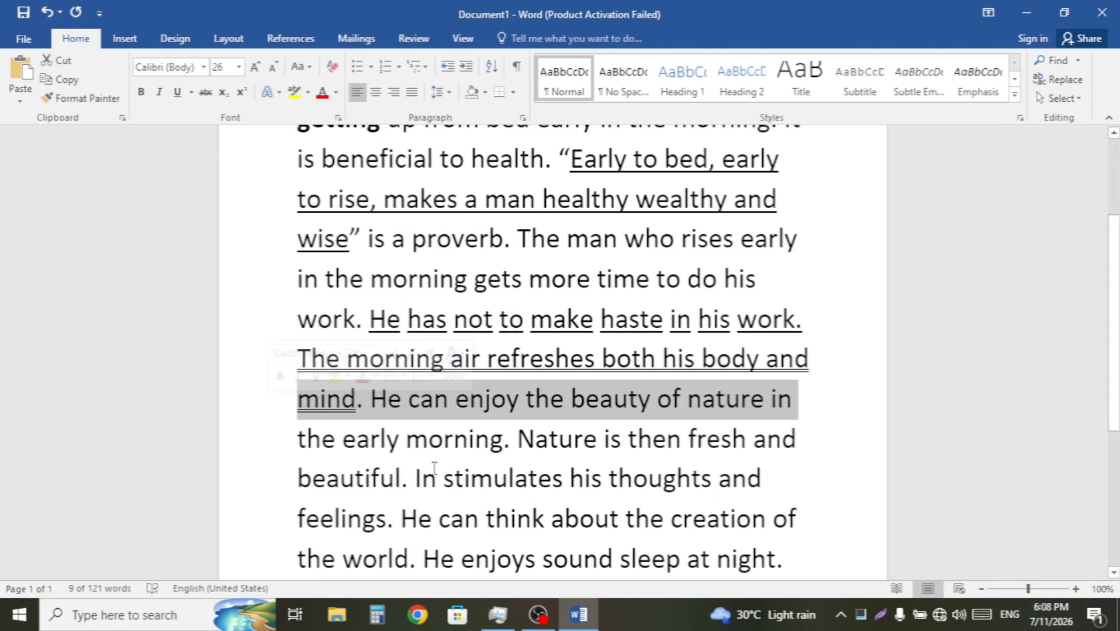
Step: Apply a words-only underline to "In stimulates his thoughts and feelings"
{"action": "scroll", "coordinate": [434, 467], "scroll_direction": "down", "scroll_amount": 2}
{"action": "left_click_drag", "start_coordinate": [414, 401], "coordinate": [795, 442]}
{"action": "key", "text": "ctrl+u"}
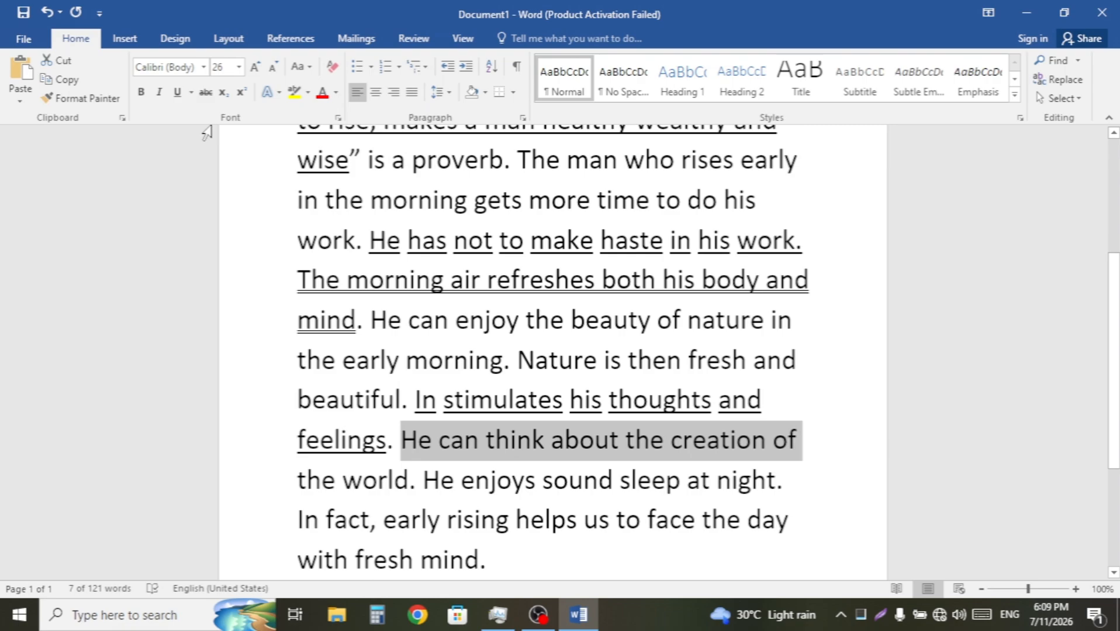
Step: Apply a wavy underline to "He can think about the creation of"
{"action": "left_click", "coordinate": [191, 92]}
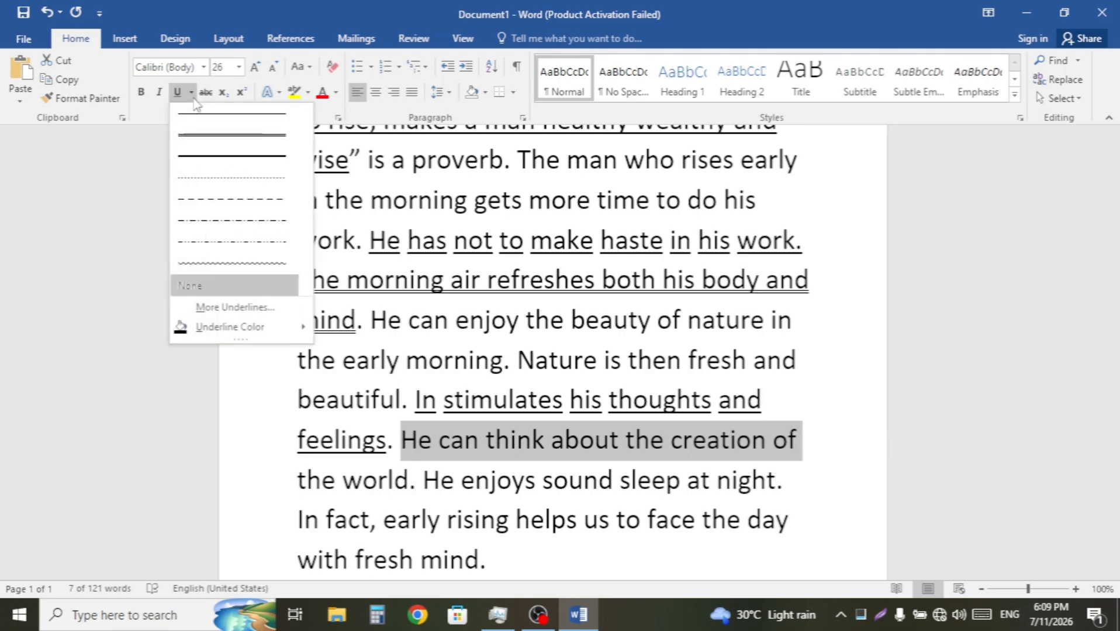
{"action": "left_click", "coordinate": [191, 263]}
{"action": "left_click", "coordinate": [830, 380]}
{"action": "scroll", "coordinate": [830, 380], "scroll_direction": "up", "scroll_amount": 4}
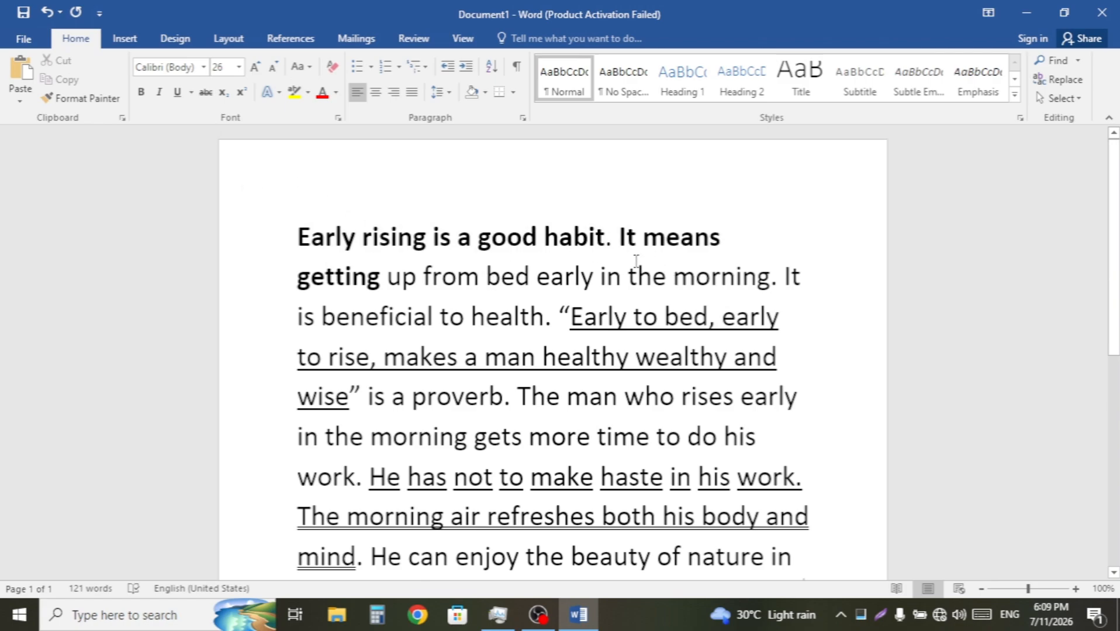
Step: Try font size 28 on the whole paragraph and settle on size 24
{"action": "scroll", "coordinate": [483, 289], "scroll_direction": "down", "scroll_amount": 5}
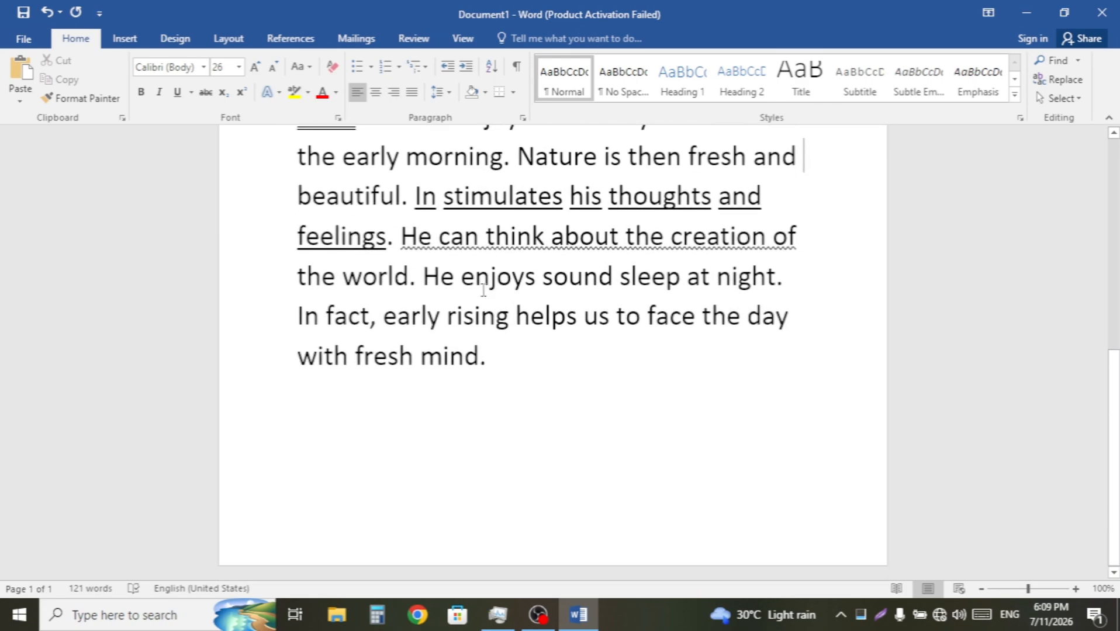
{"action": "left_click", "coordinate": [568, 470]}
{"action": "left_click_drag", "start_coordinate": [500, 372], "coordinate": [215, 70]}
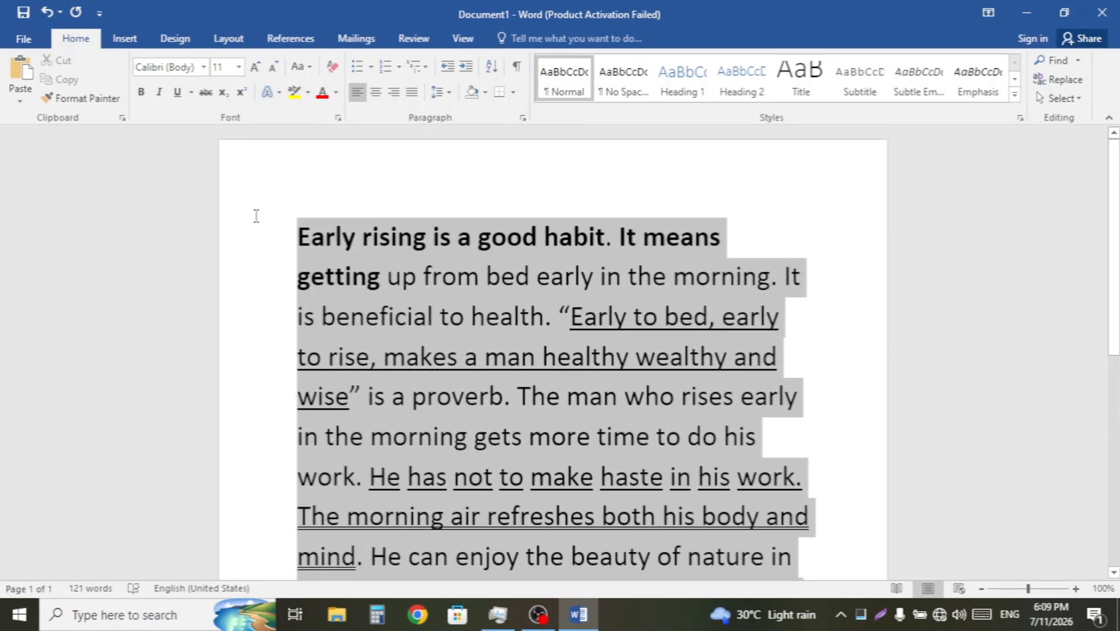
{"action": "left_click_drag", "start_coordinate": [256, 215], "coordinate": [260, 222]}
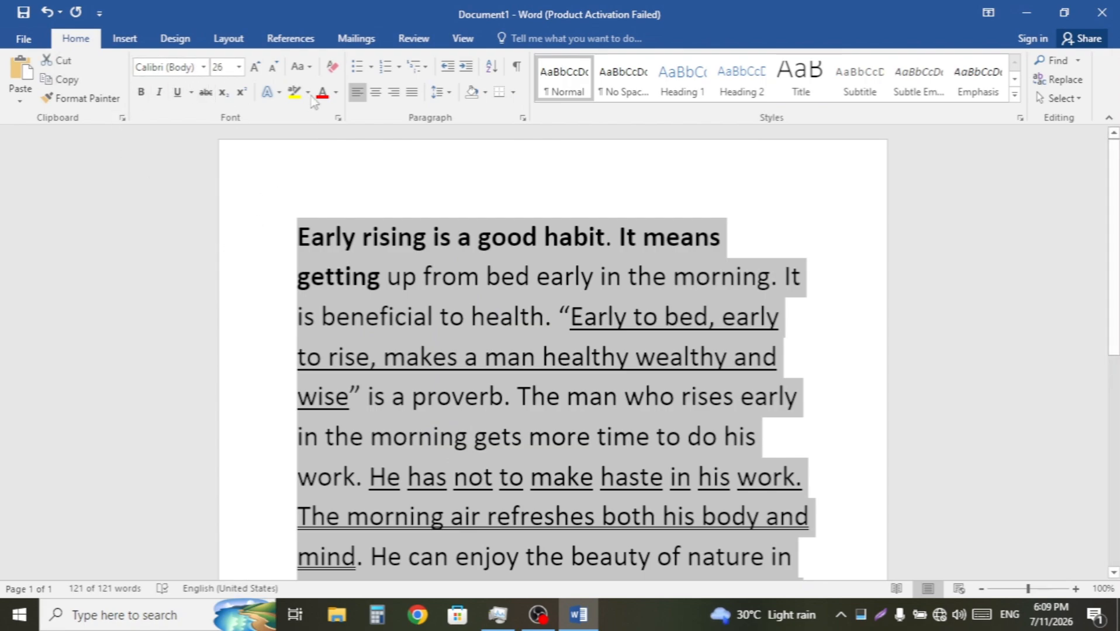
{"action": "left_click", "coordinate": [239, 67]}
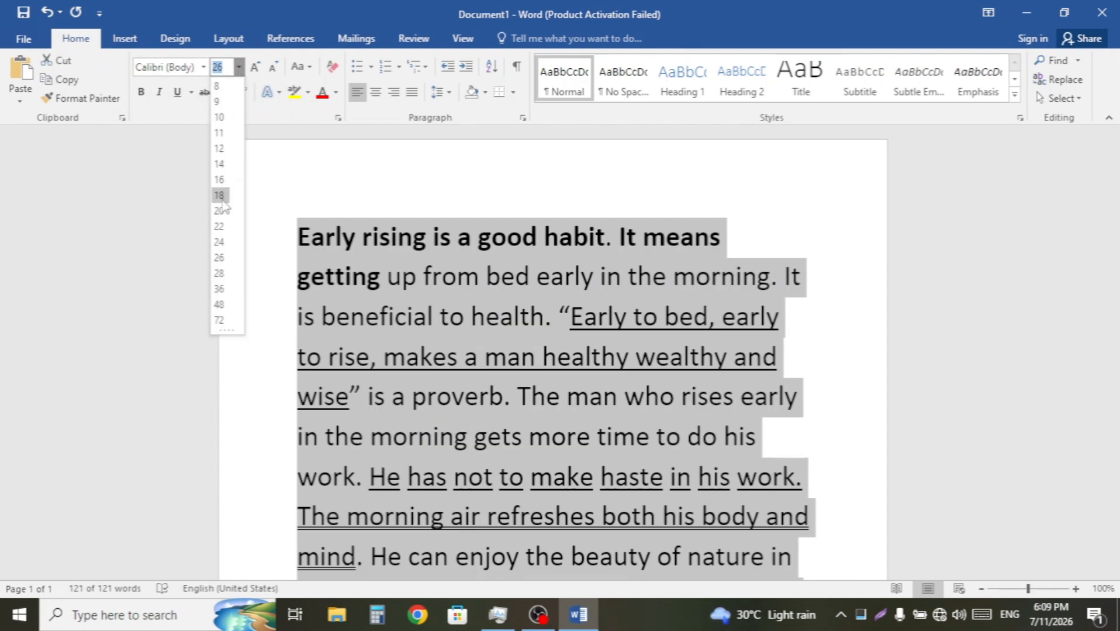
{"action": "left_click", "coordinate": [220, 273]}
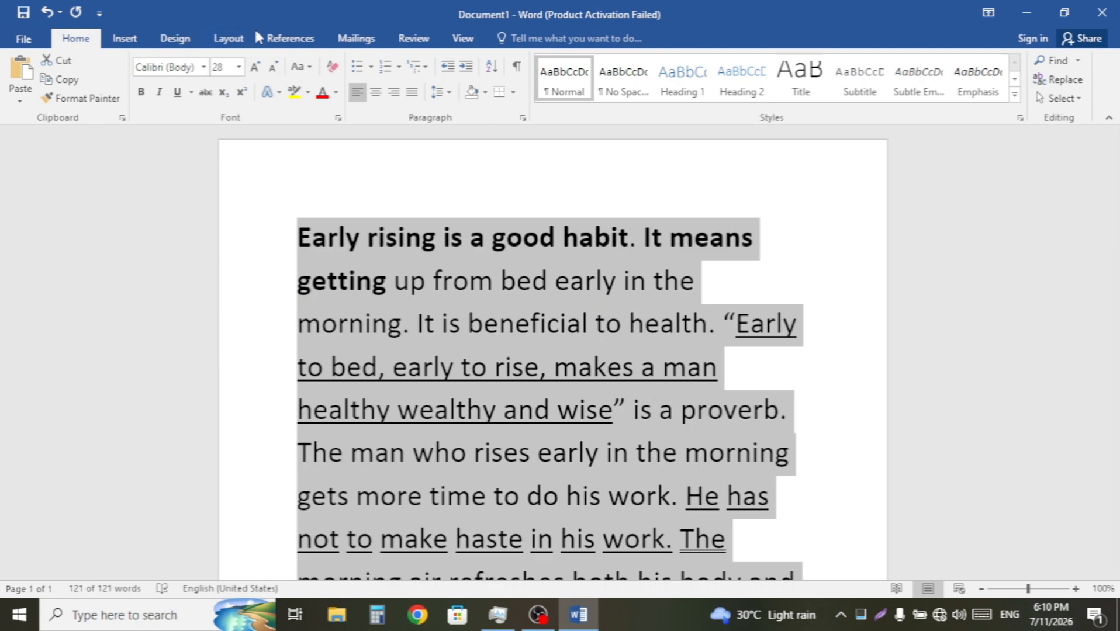
{"action": "left_click", "coordinate": [238, 67]}
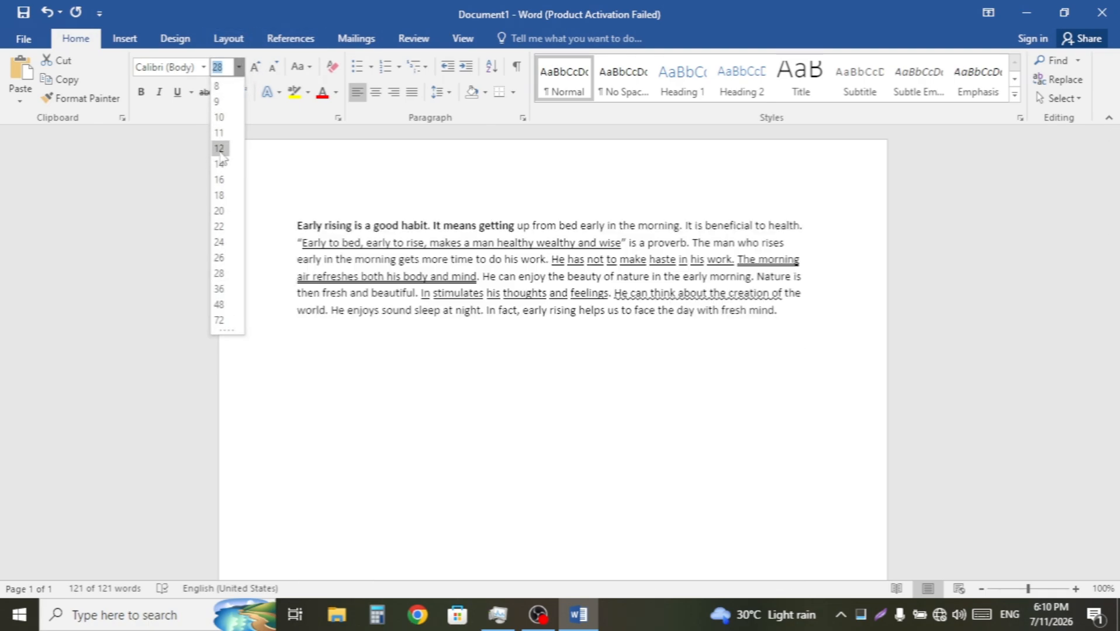
{"action": "left_click", "coordinate": [219, 241]}
Step: Enlarge the first line, "Early rising is a good habit. It means getting up", one size at a time up to 48
{"action": "left_click", "coordinate": [290, 234]}
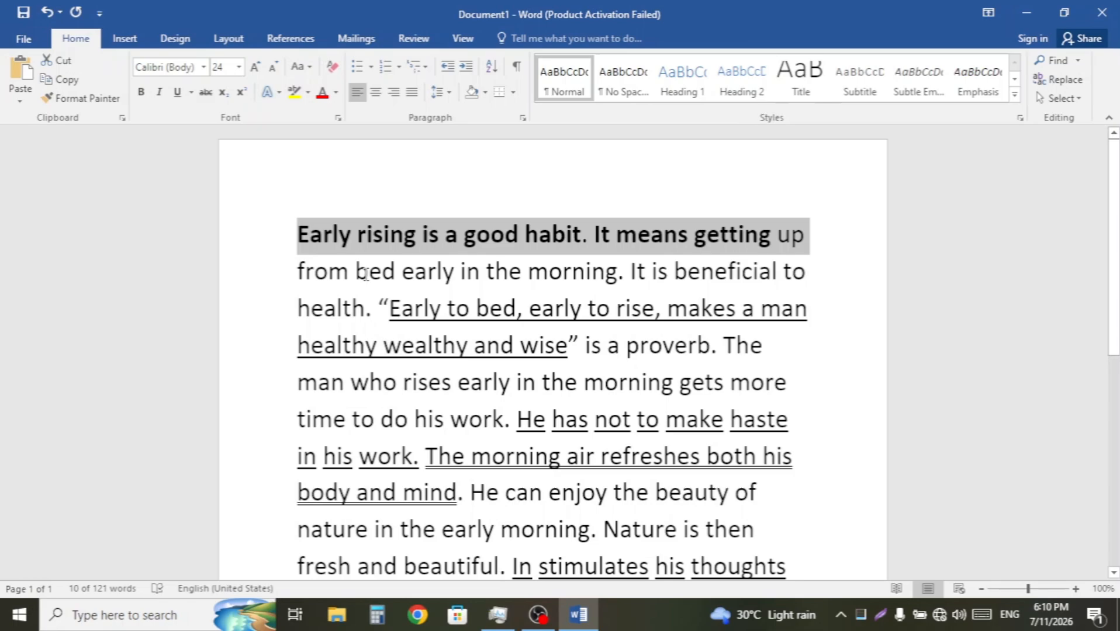
{"action": "key", "text": "ctrl+shift+period"}
{"action": "key", "text": "ctrl+shift+period"}
{"action": "key", "text": "ctrl+shift+period"}
{"action": "key", "text": "ctrl+shift+period"}
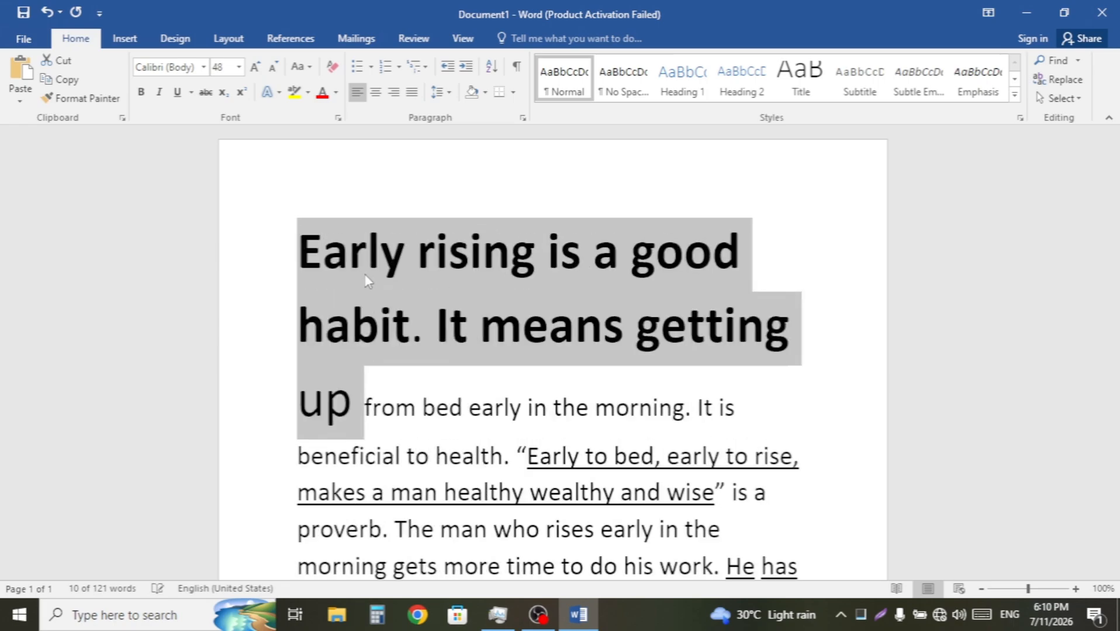
Step: Shrink the first line, "Early rising is a good habit. It means getting up", to font size 28
{"action": "key", "text": "ctrl+shift+comma"}
{"action": "key", "text": "ctrl+shift+comma"}
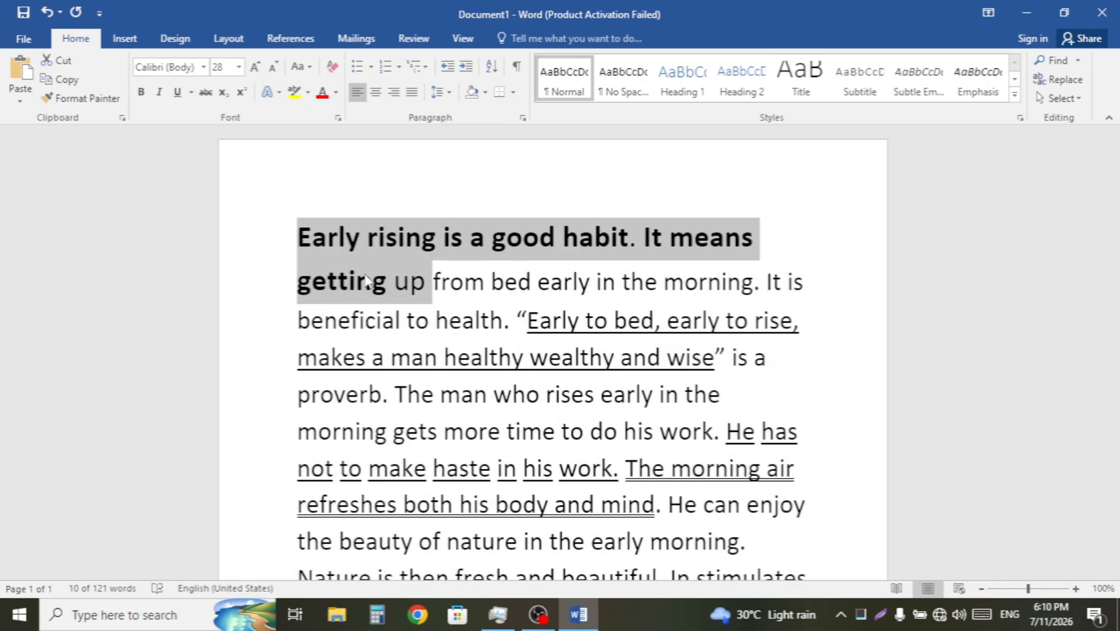
Step: Apply a gradient text fill to "the beauty of nature in the early morning." through the detailed gradient settings
{"action": "scroll", "coordinate": [632, 471], "scroll_direction": "down", "scroll_amount": 5}
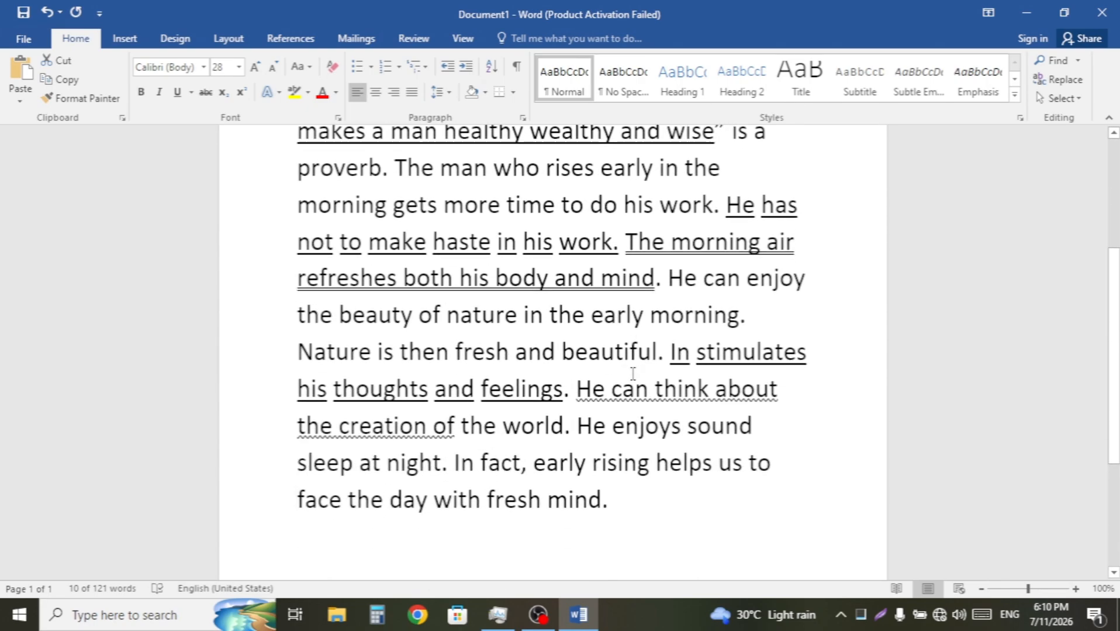
{"action": "left_click_drag", "start_coordinate": [623, 428], "coordinate": [283, 183]}
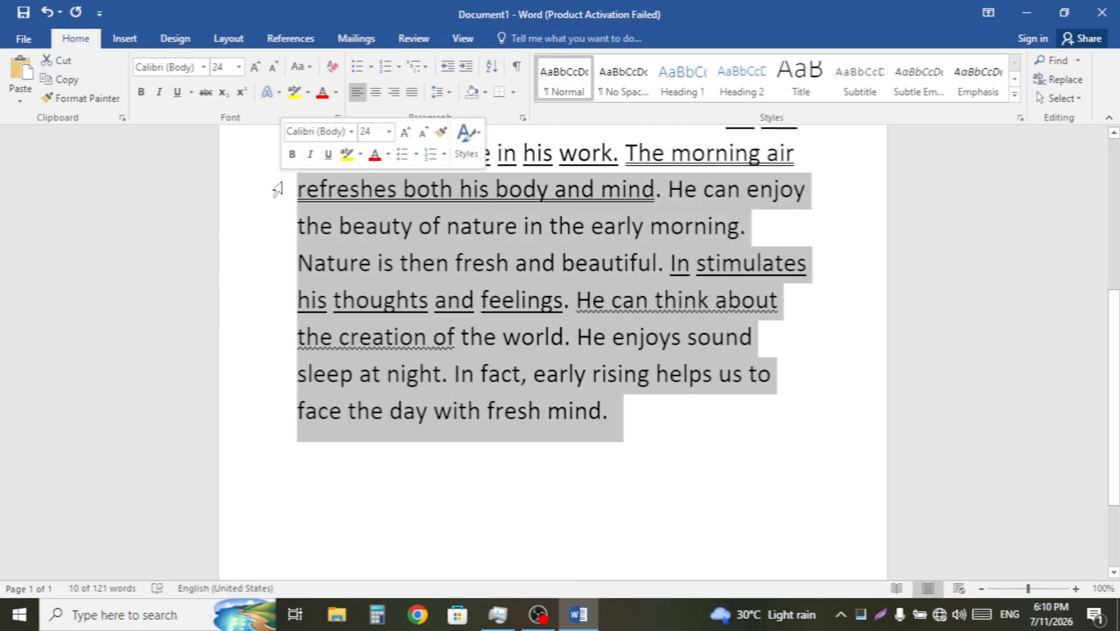
{"action": "left_click", "coordinate": [284, 228]}
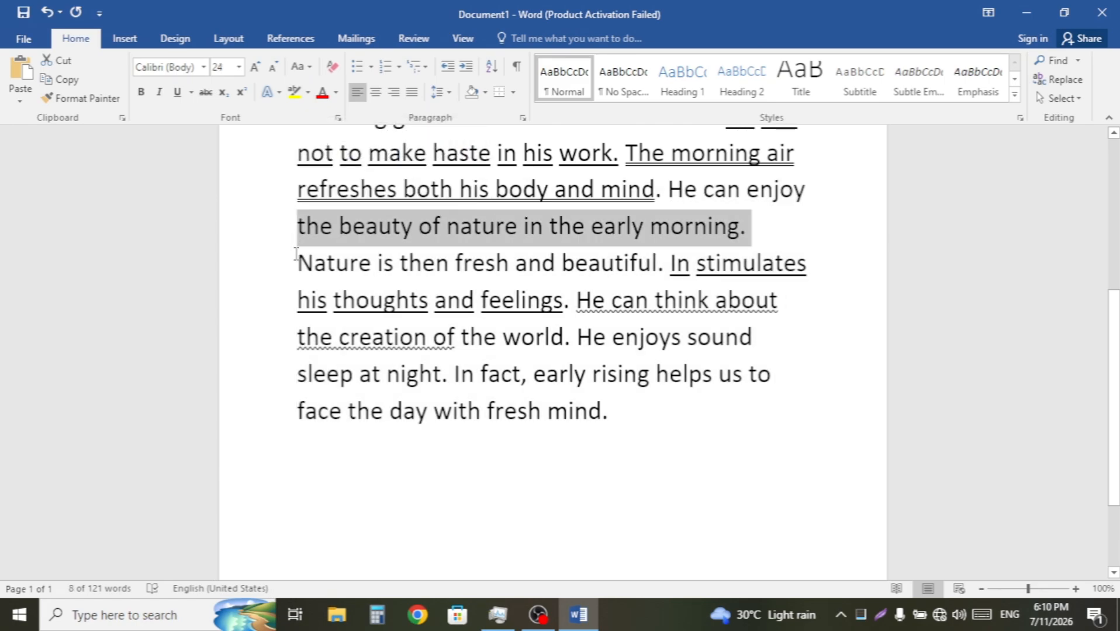
{"action": "left_click_drag", "start_coordinate": [296, 228], "coordinate": [747, 229]}
{"action": "left_click", "coordinate": [337, 93]}
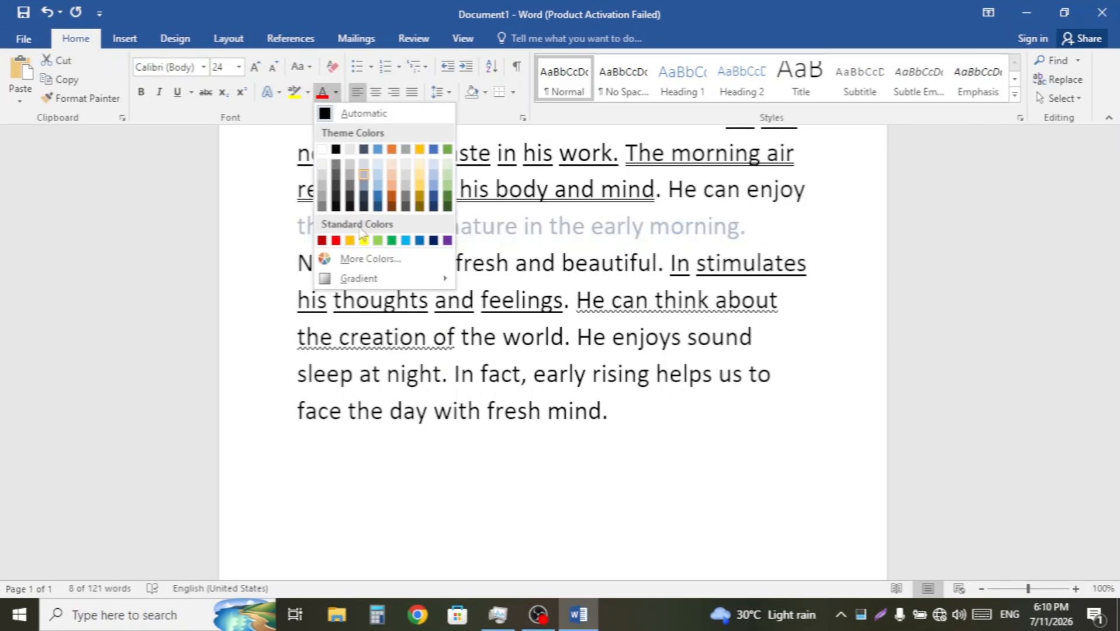
{"action": "mouse_move", "coordinate": [383, 279]}
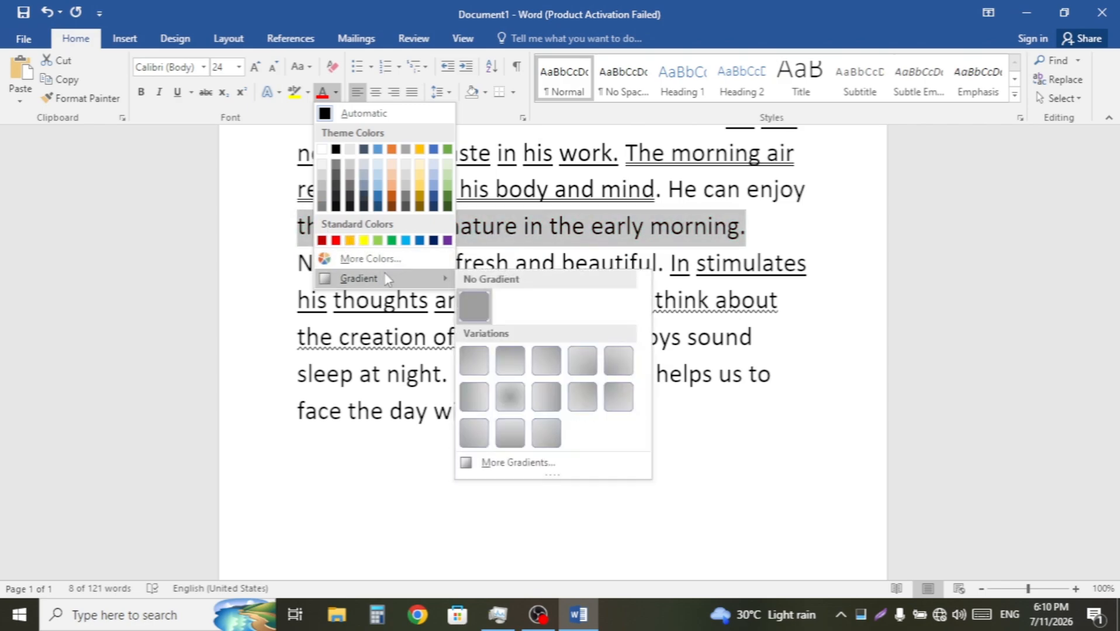
{"action": "left_click", "coordinate": [500, 462]}
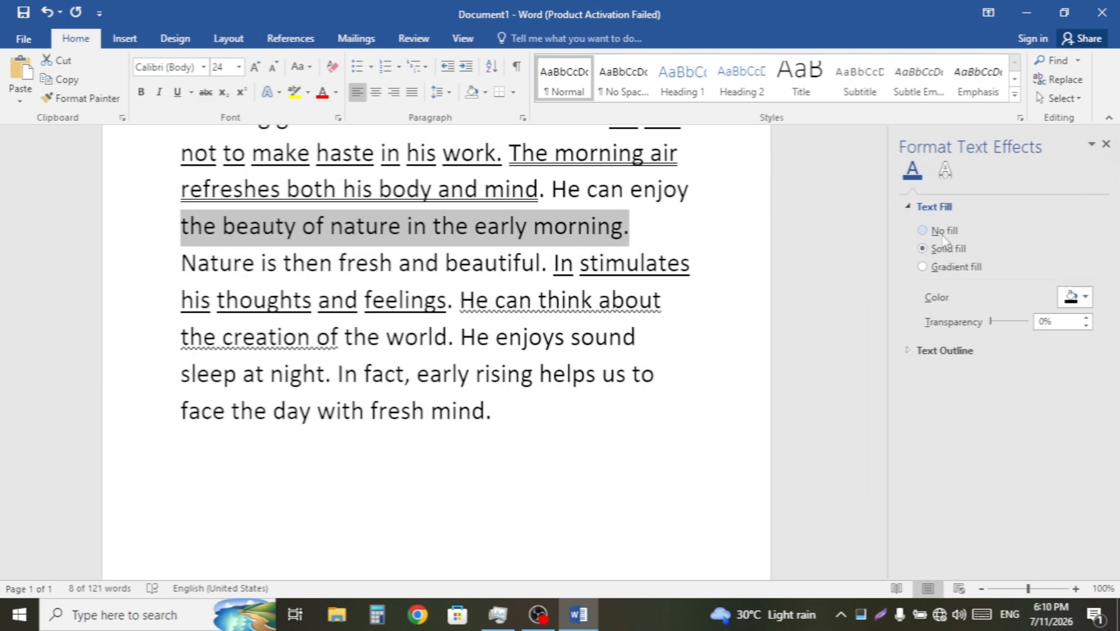
{"action": "left_click", "coordinate": [932, 268]}
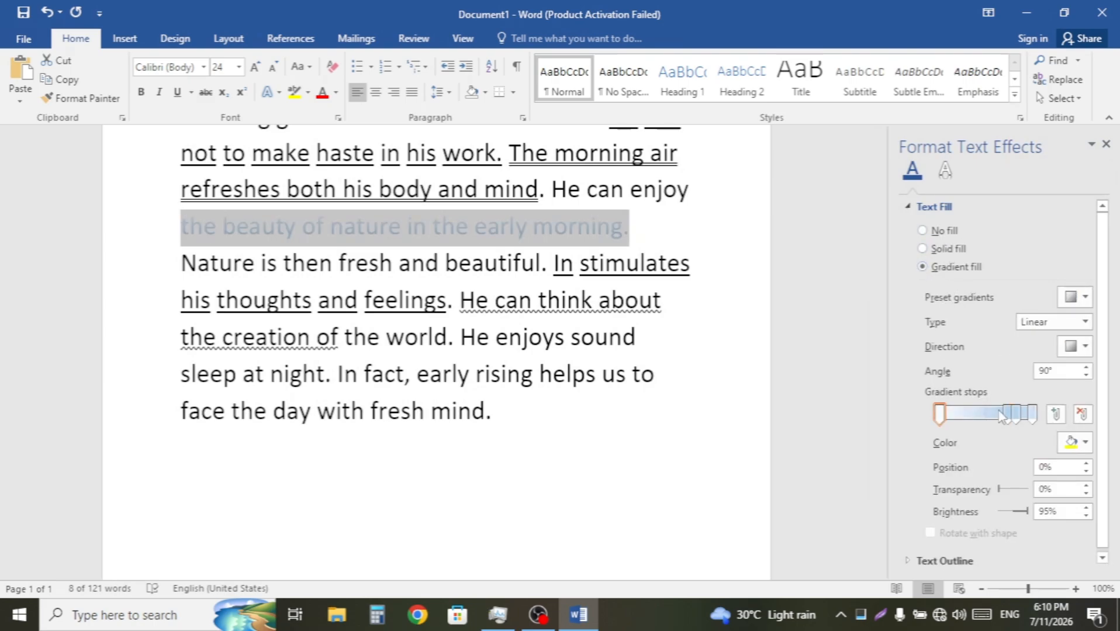
Step: Add a gradient stop to the text fill, color it blue and place it at position 24%
{"action": "left_click", "coordinate": [1056, 414]}
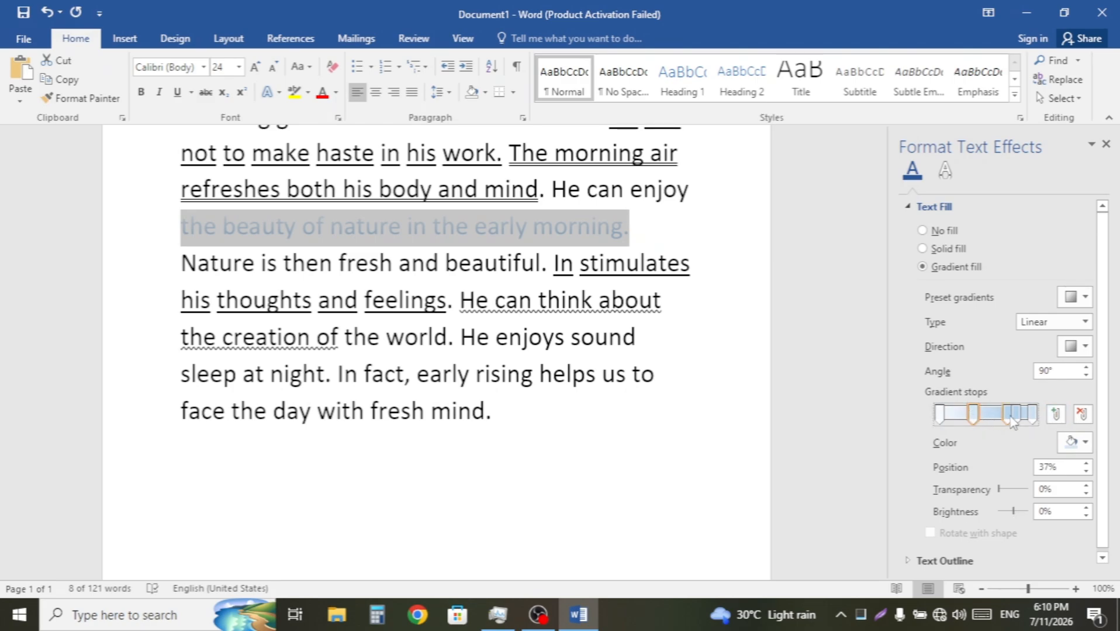
{"action": "left_click", "coordinate": [1060, 449]}
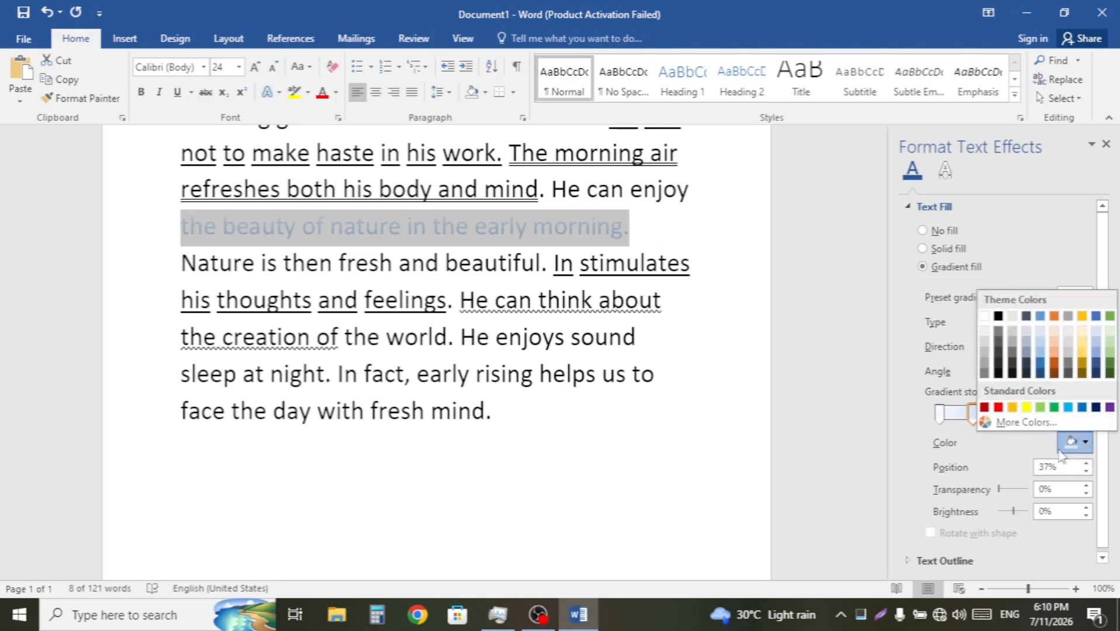
{"action": "left_click", "coordinate": [1041, 329]}
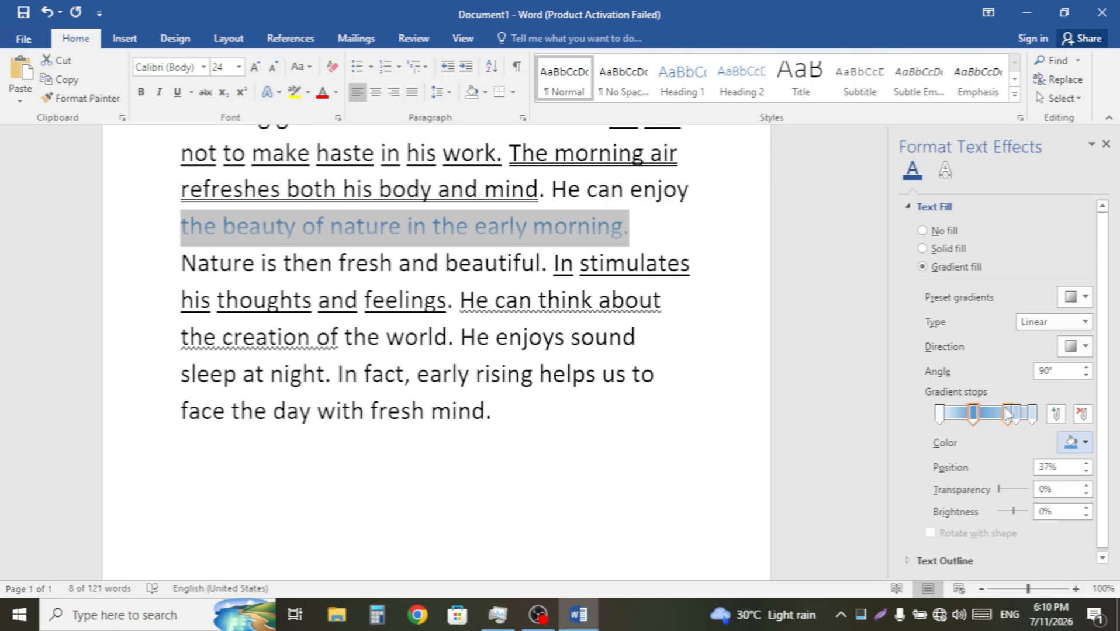
{"action": "mouse_move", "coordinate": [973, 413]}
{"action": "left_mouse_down"}
{"action": "mouse_move", "coordinate": [1000, 412]}
{"action": "mouse_move", "coordinate": [963, 415]}
{"action": "left_mouse_up"}
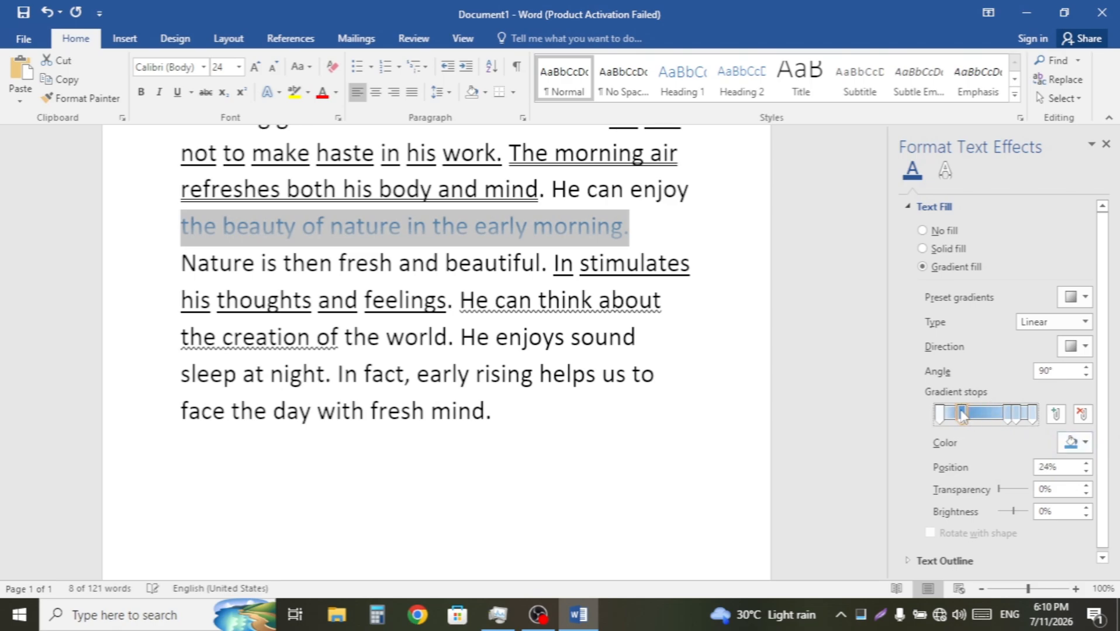
Step: Color the first gradient stop orange, move the blue stop to 67%, and close the text effects settings
{"action": "left_click", "coordinate": [939, 414]}
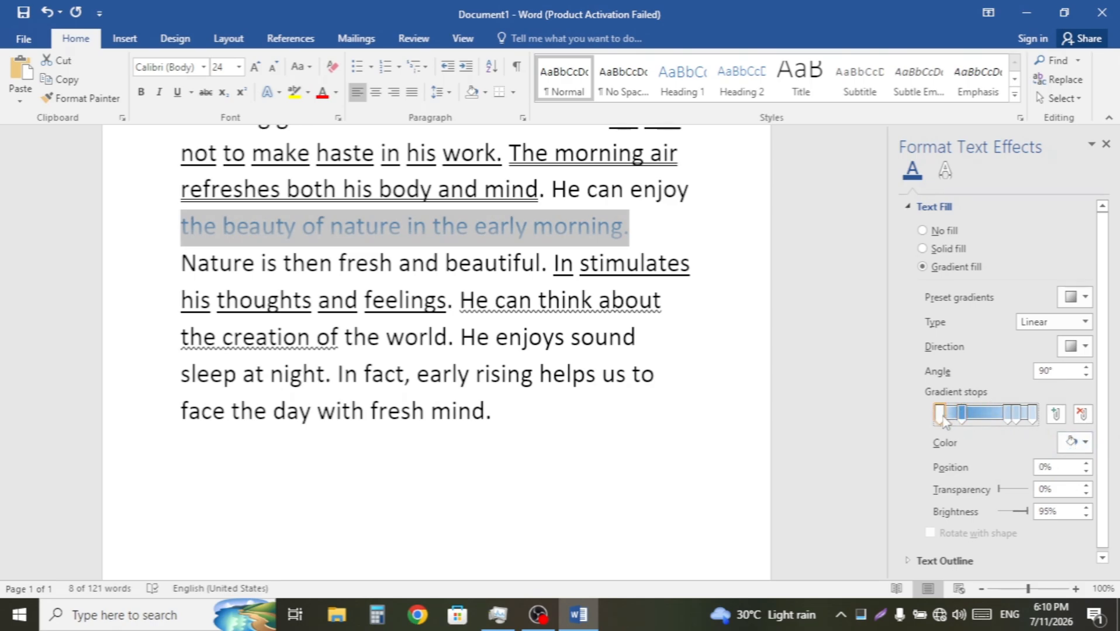
{"action": "left_click", "coordinate": [1080, 444]}
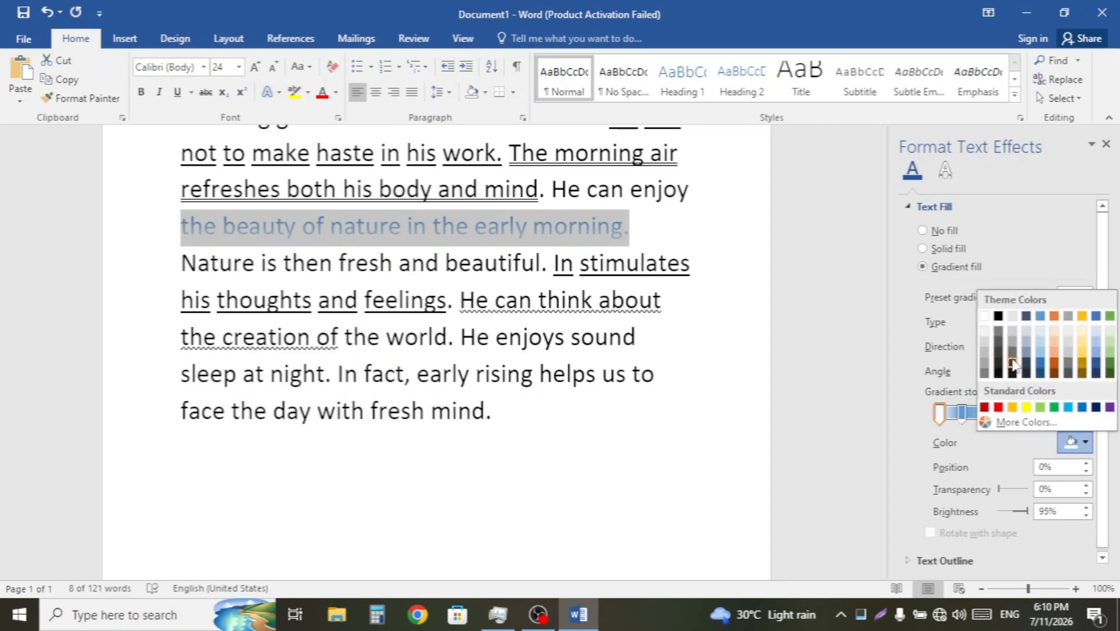
{"action": "left_click", "coordinate": [1012, 407]}
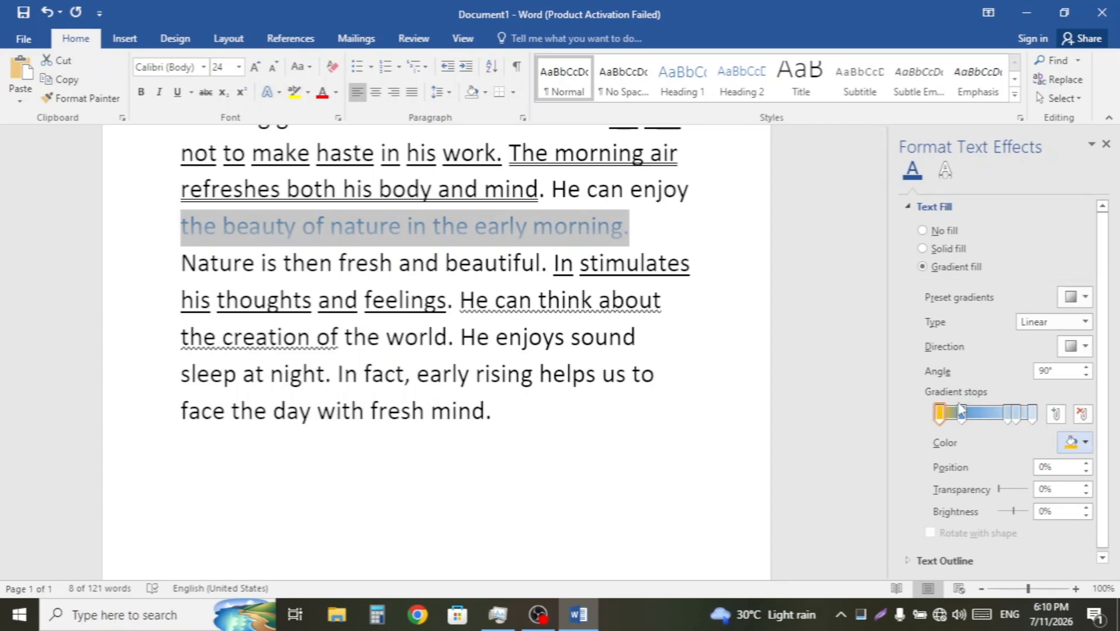
{"action": "left_click_drag", "start_coordinate": [961, 413], "coordinate": [1004, 414]}
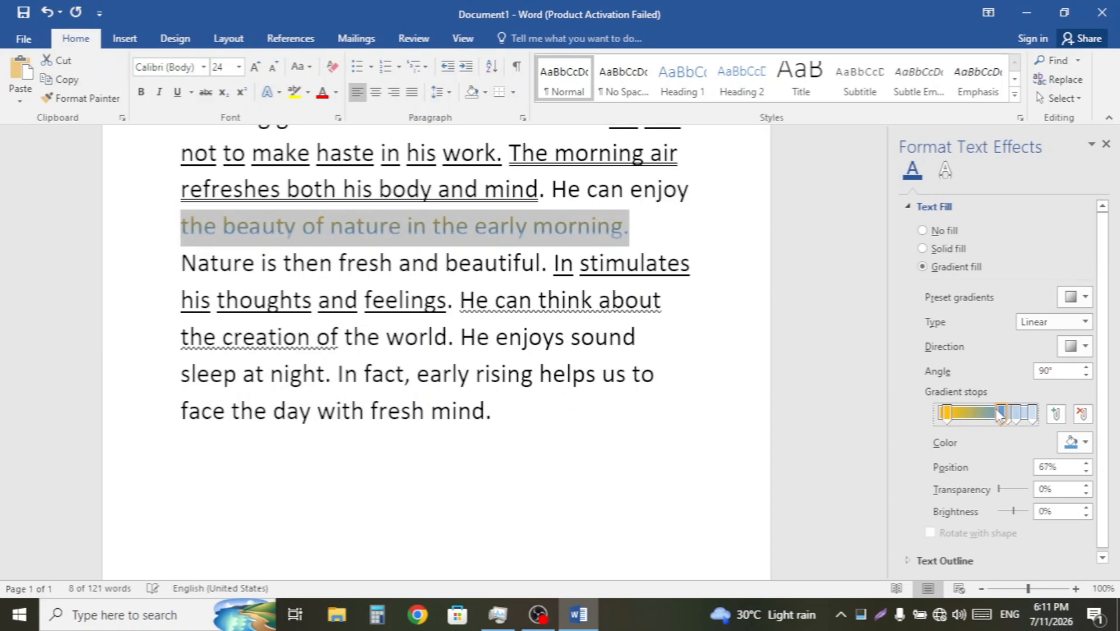
{"action": "left_click", "coordinate": [733, 280]}
{"action": "left_click", "coordinate": [1106, 144]}
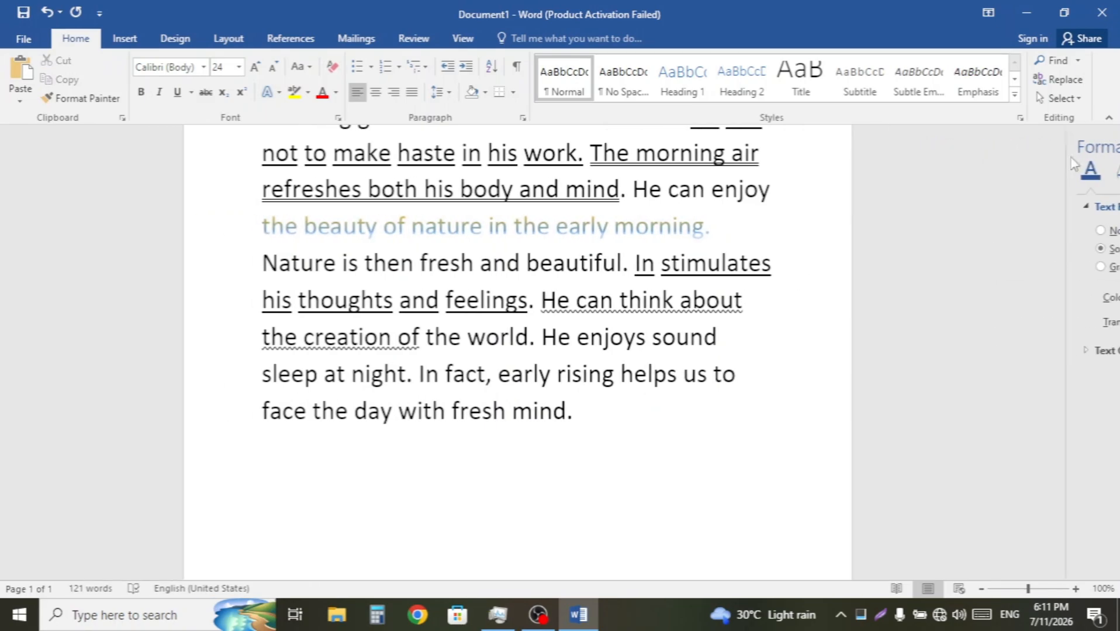
Step: Add an empty line below the end of the paragraph
{"action": "scroll", "coordinate": [859, 311], "scroll_direction": "up", "scroll_amount": 1}
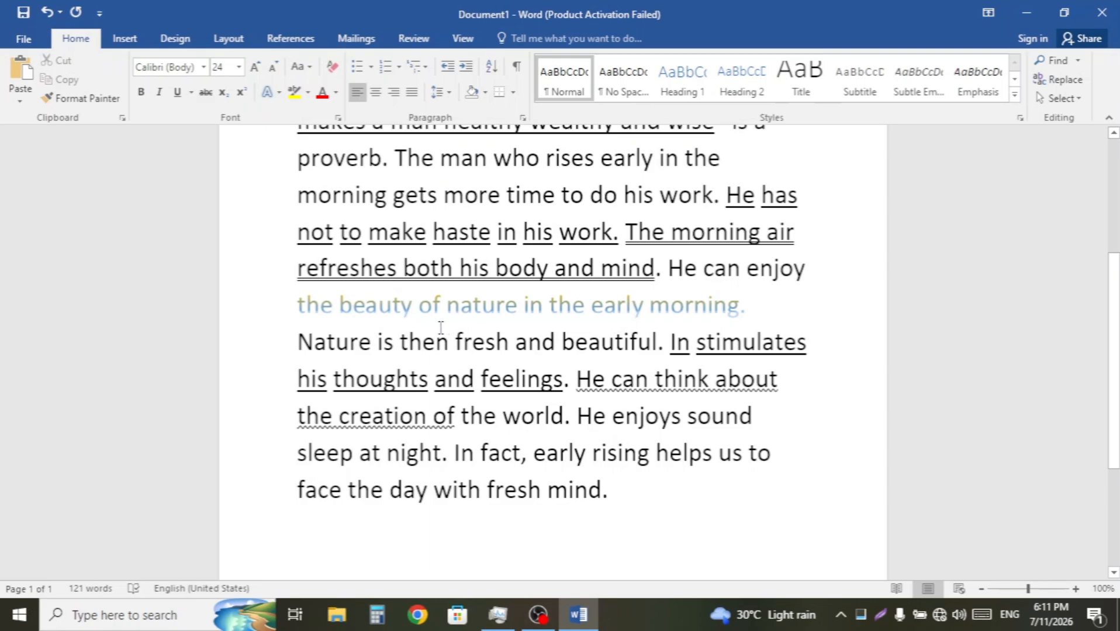
{"action": "scroll", "coordinate": [441, 327], "scroll_direction": "down", "scroll_amount": 1}
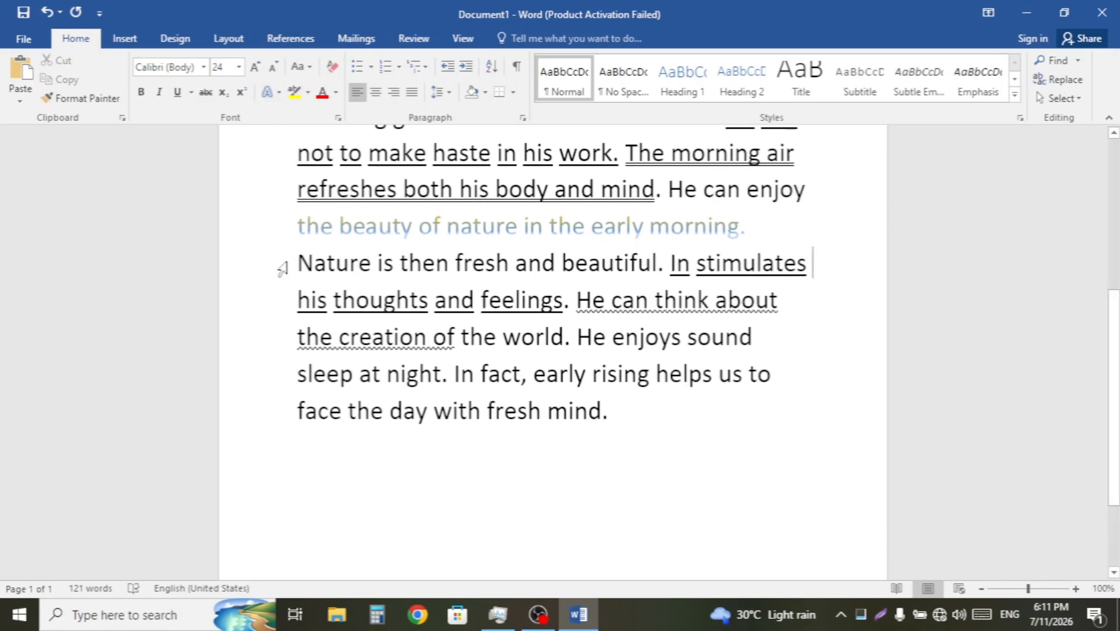
{"action": "scroll", "coordinate": [280, 246], "scroll_direction": "up", "scroll_amount": 4}
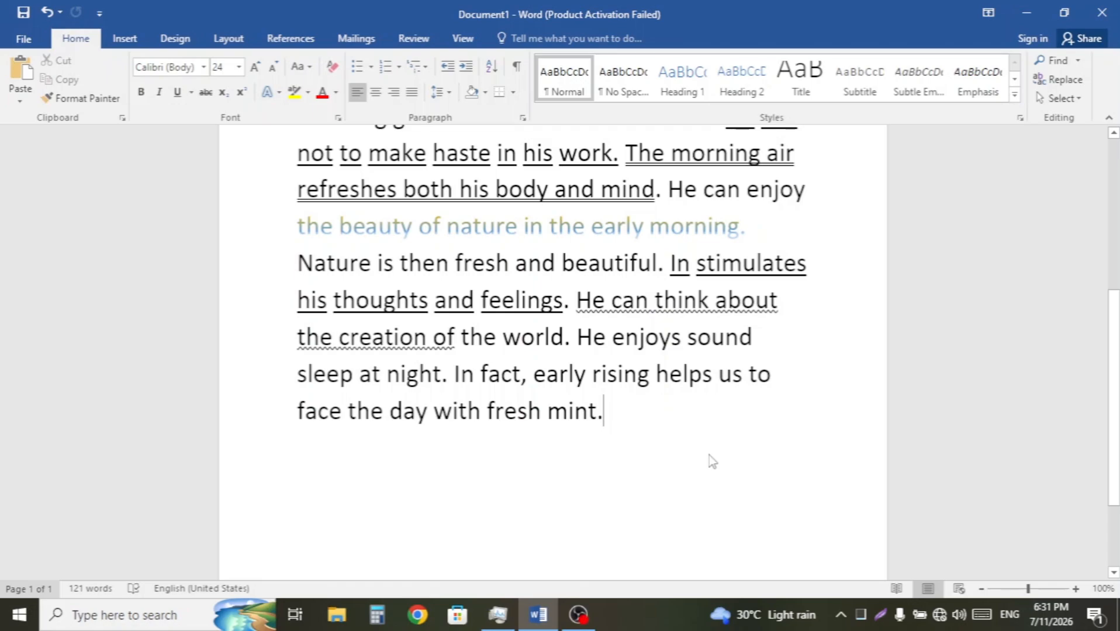
{"action": "key", "text": "Return"}
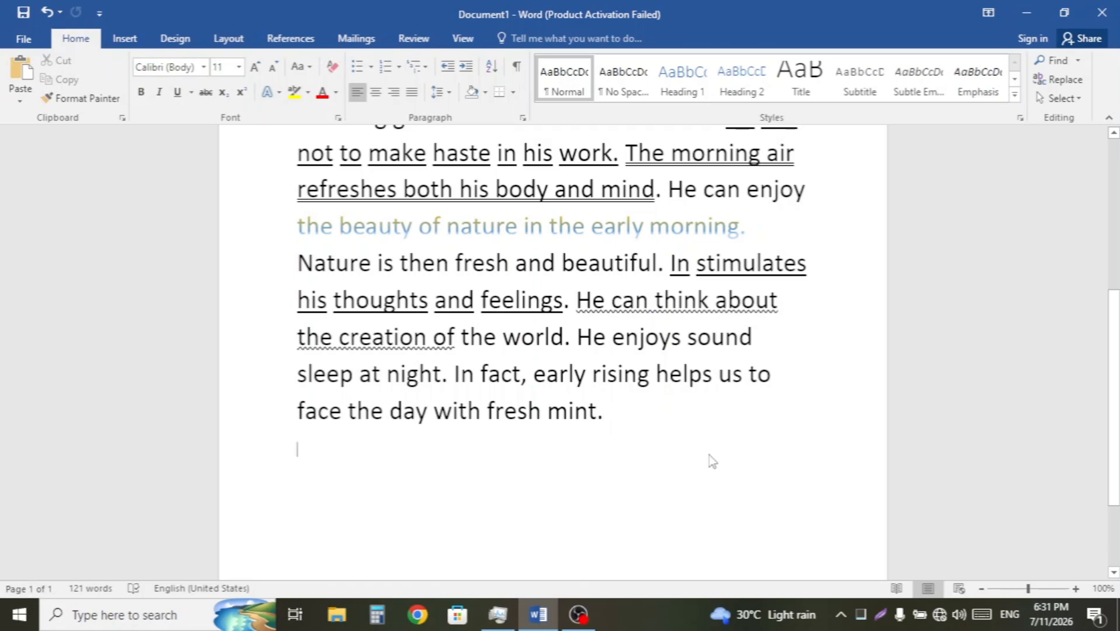
Step: Color all text in the document red
{"action": "scroll", "coordinate": [708, 455], "scroll_direction": "up", "scroll_amount": 3}
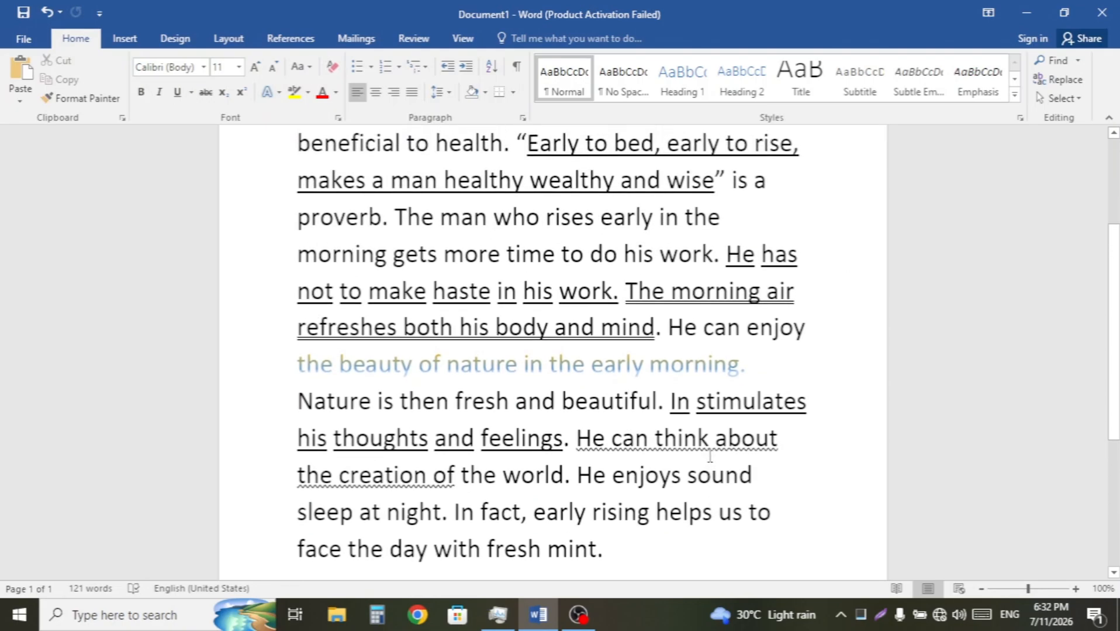
{"action": "key", "text": "ctrl+a"}
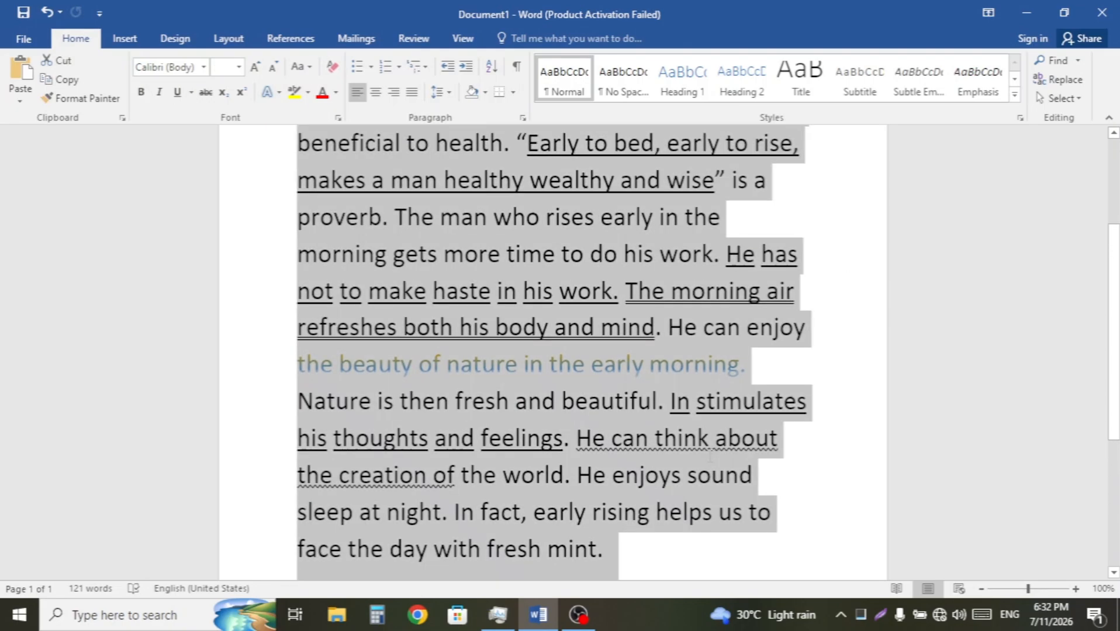
{"action": "scroll", "coordinate": [711, 462], "scroll_direction": "up", "scroll_amount": 4}
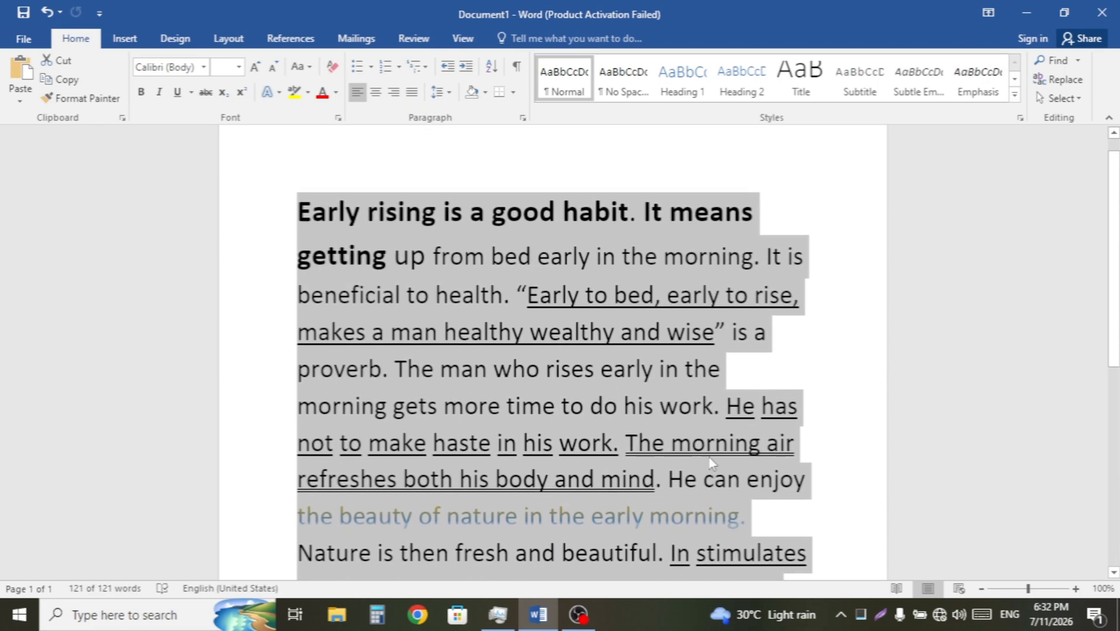
{"action": "scroll", "coordinate": [643, 456], "scroll_direction": "down", "scroll_amount": 5}
{"action": "scroll", "coordinate": [567, 436], "scroll_direction": "down", "scroll_amount": 2}
{"action": "scroll", "coordinate": [549, 398], "scroll_direction": "up", "scroll_amount": 6}
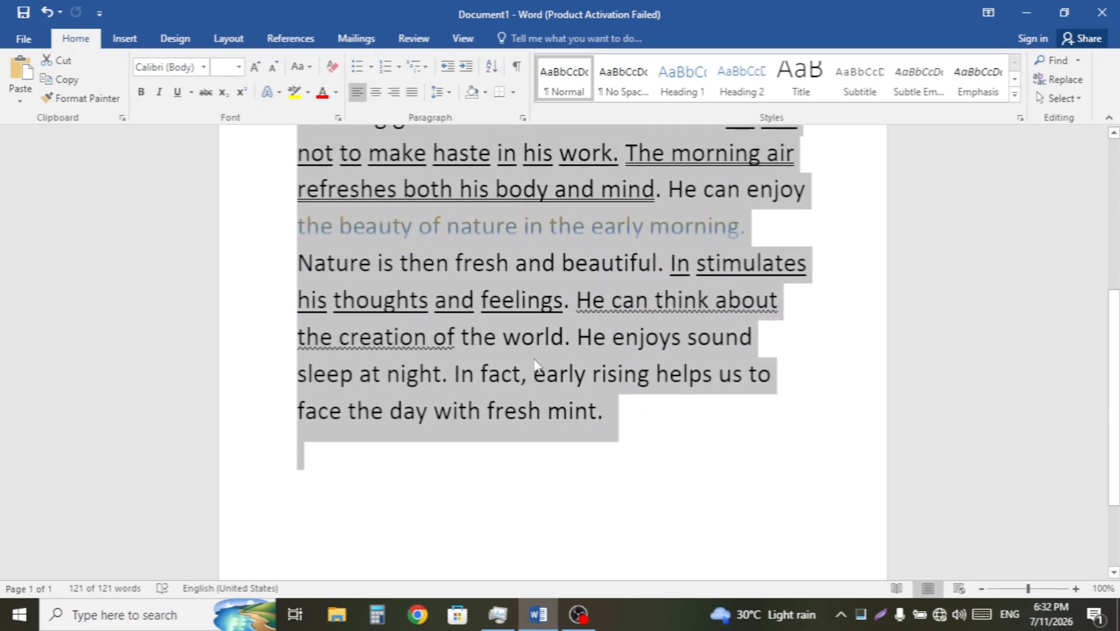
{"action": "scroll", "coordinate": [534, 363], "scroll_direction": "up", "scroll_amount": 1}
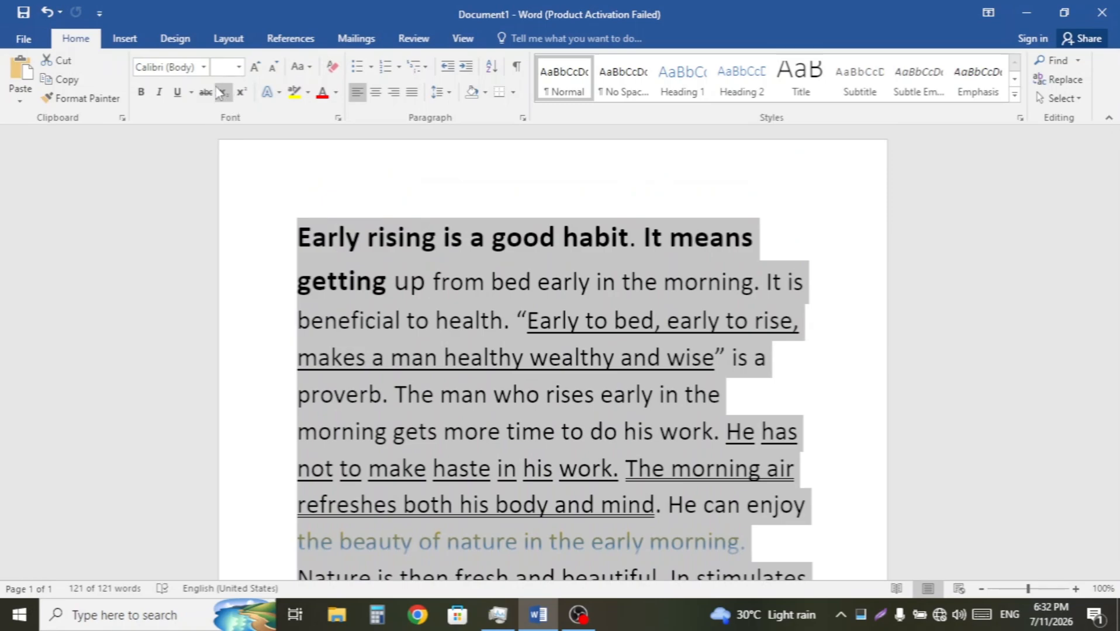
{"action": "left_click", "coordinate": [323, 96]}
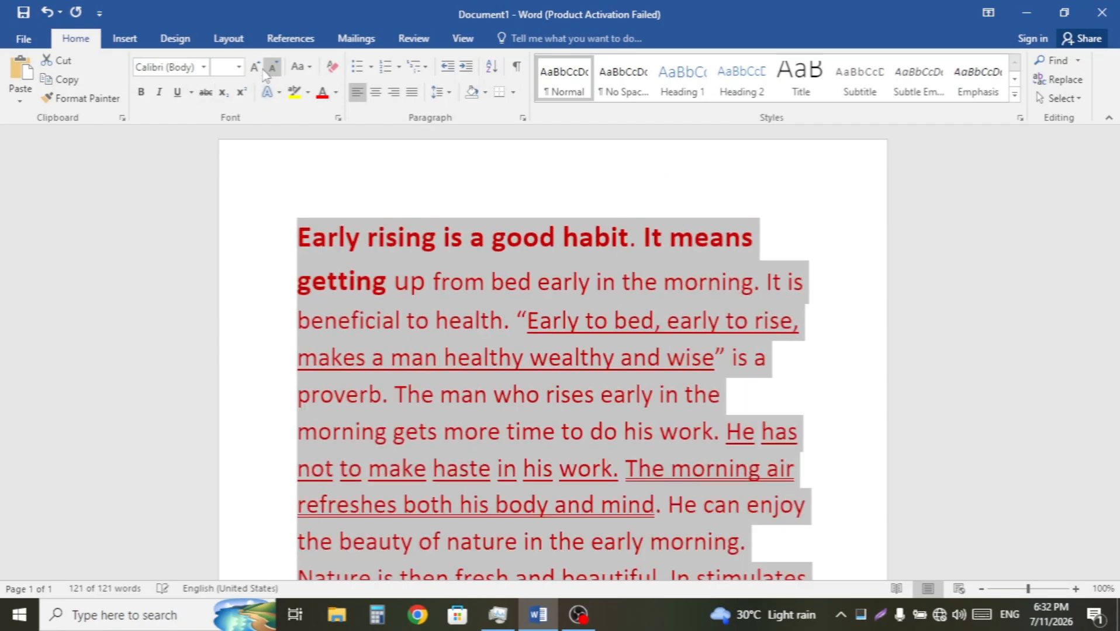
Step: Shrink the font of the whole text by two sizes, bringing the body text to 20, and deselect it
{"action": "left_click", "coordinate": [273, 68]}
{"action": "left_click", "coordinate": [274, 68]}
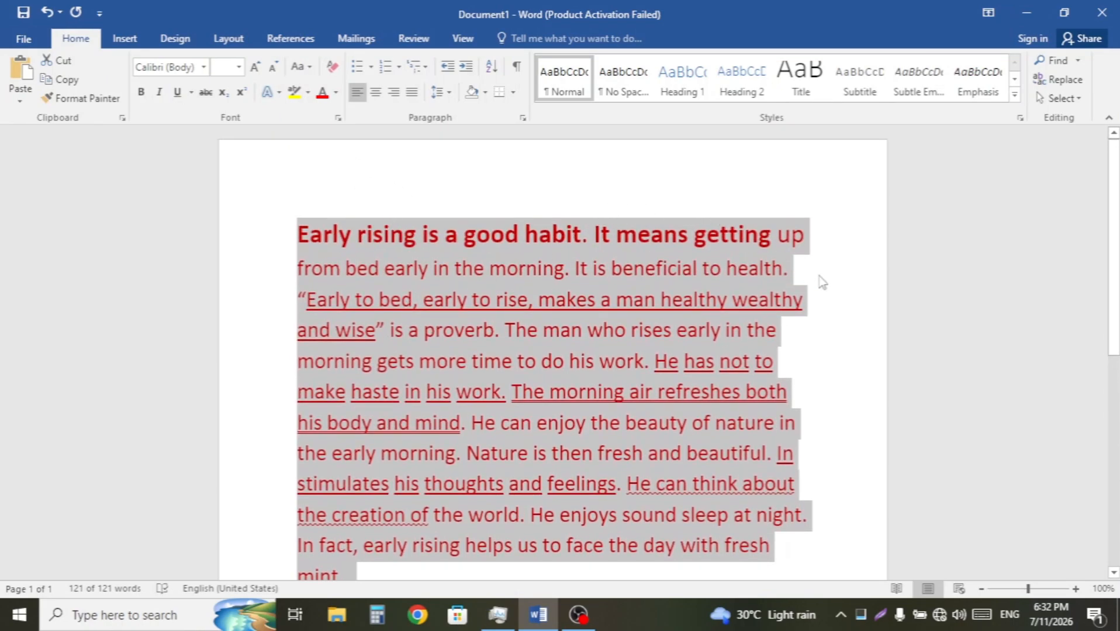
{"action": "scroll", "coordinate": [526, 409], "scroll_direction": "down", "scroll_amount": 3}
{"action": "left_click", "coordinate": [403, 330]}
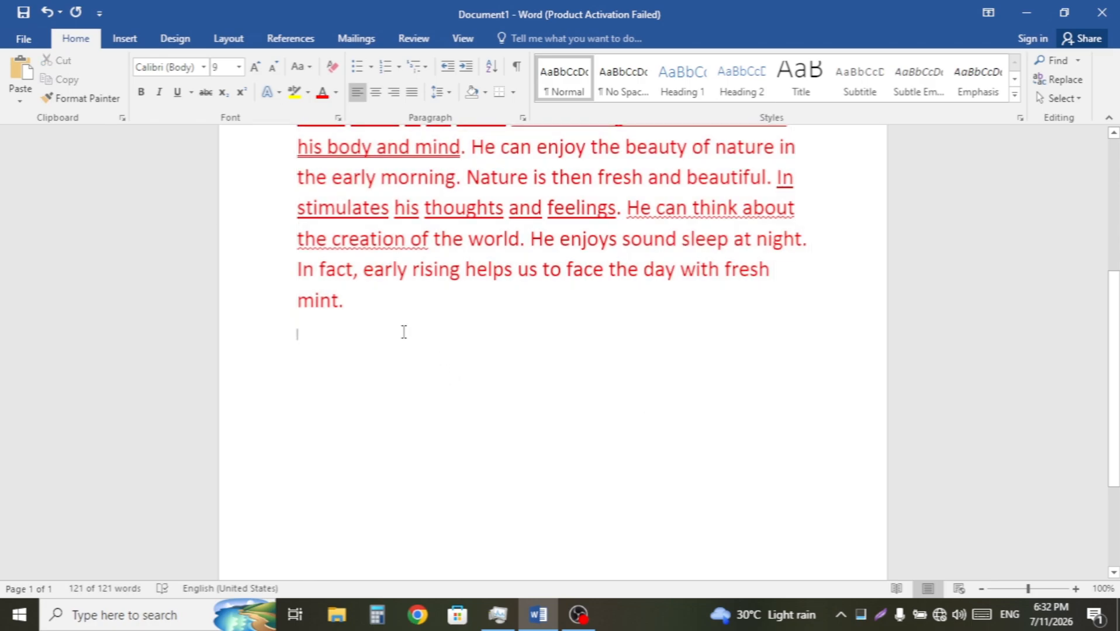
Step: Delete the end of the paragraph, from "stimulates his thoughts and feelings" through "fresh mint."
{"action": "scroll", "coordinate": [403, 310], "scroll_direction": "up", "scroll_amount": 1}
{"action": "scroll", "coordinate": [404, 286], "scroll_direction": "down", "scroll_amount": 1}
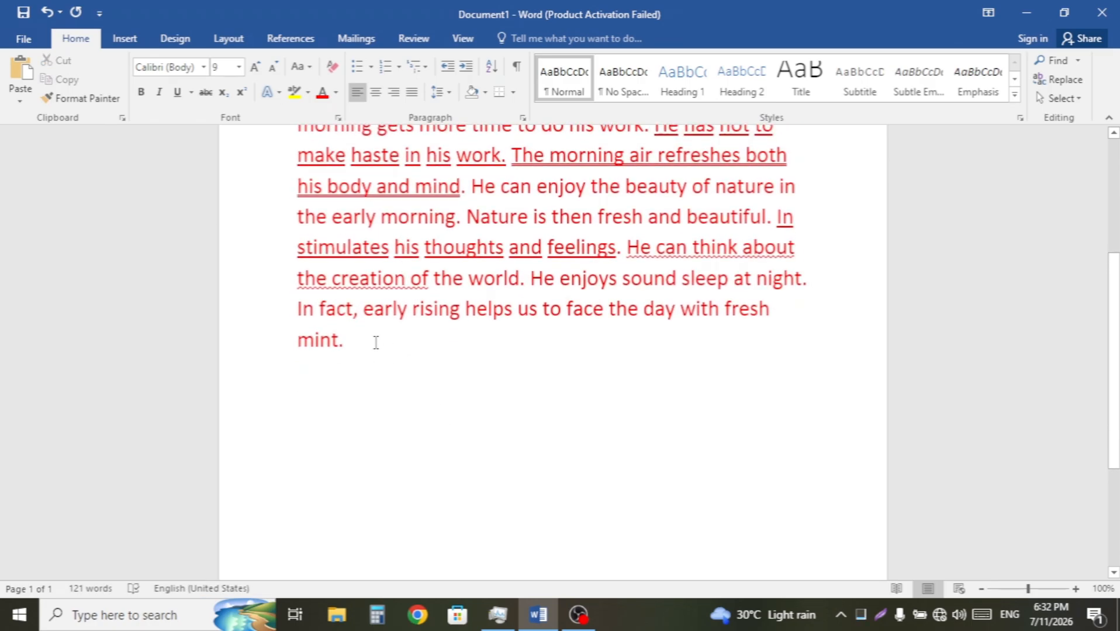
{"action": "left_click_drag", "start_coordinate": [376, 342], "coordinate": [272, 299]}
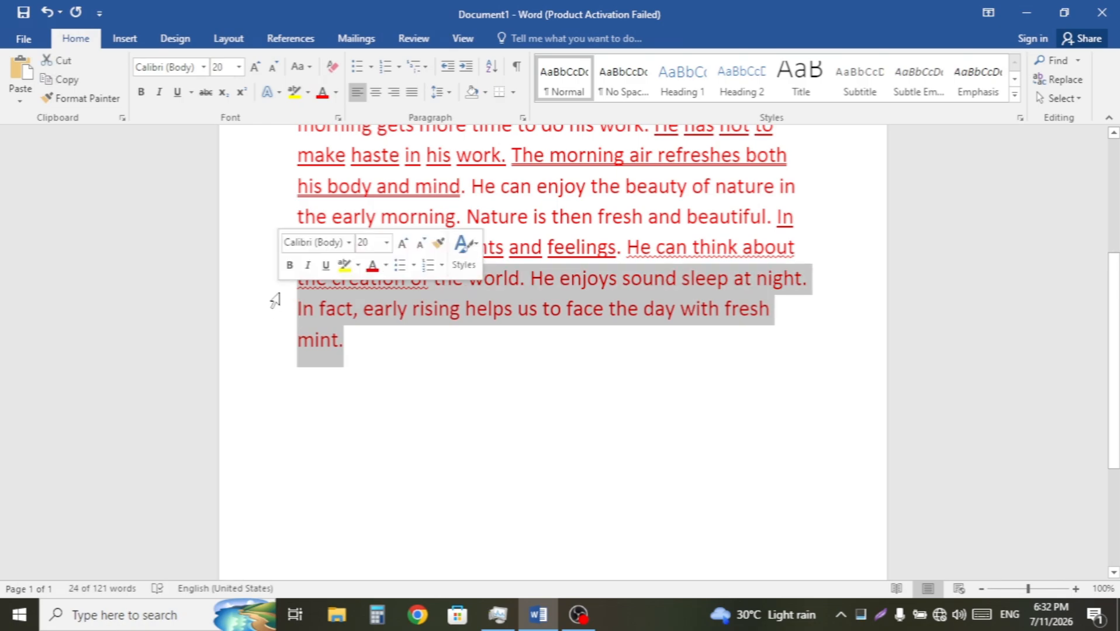
{"action": "key", "text": "BackSpace"}
{"action": "left_click_drag", "start_coordinate": [798, 248], "coordinate": [243, 250]}
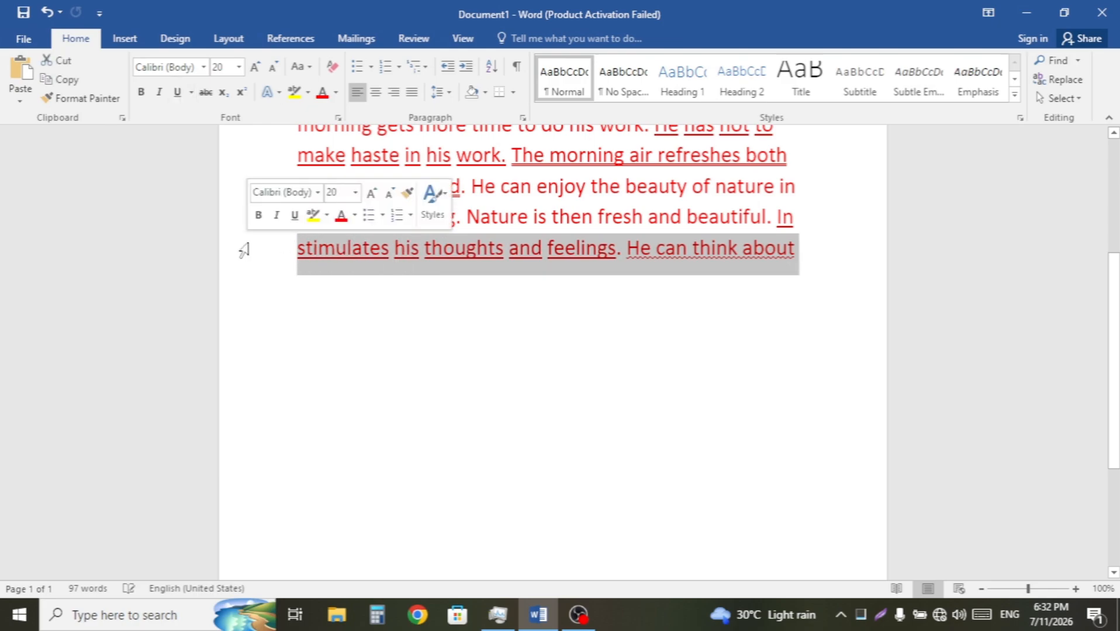
{"action": "key", "text": "BackSpace"}
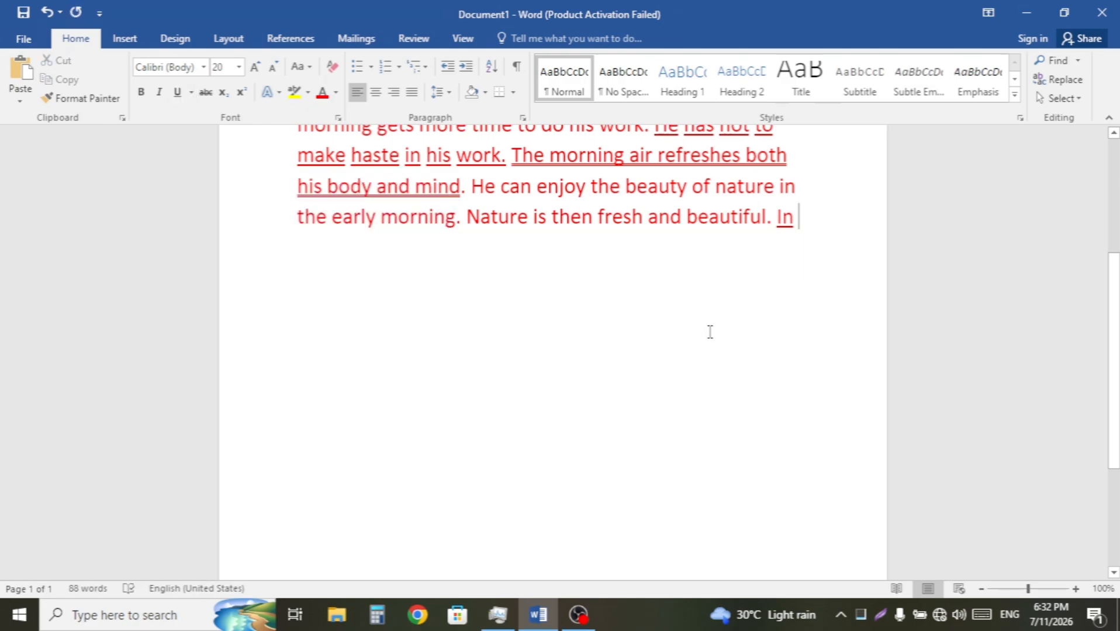
Step: Italicize the paragraph's first two lines, from "Early rising is a good habit" through "It is beneficial to"
{"action": "scroll", "coordinate": [731, 286], "scroll_direction": "up", "scroll_amount": 4}
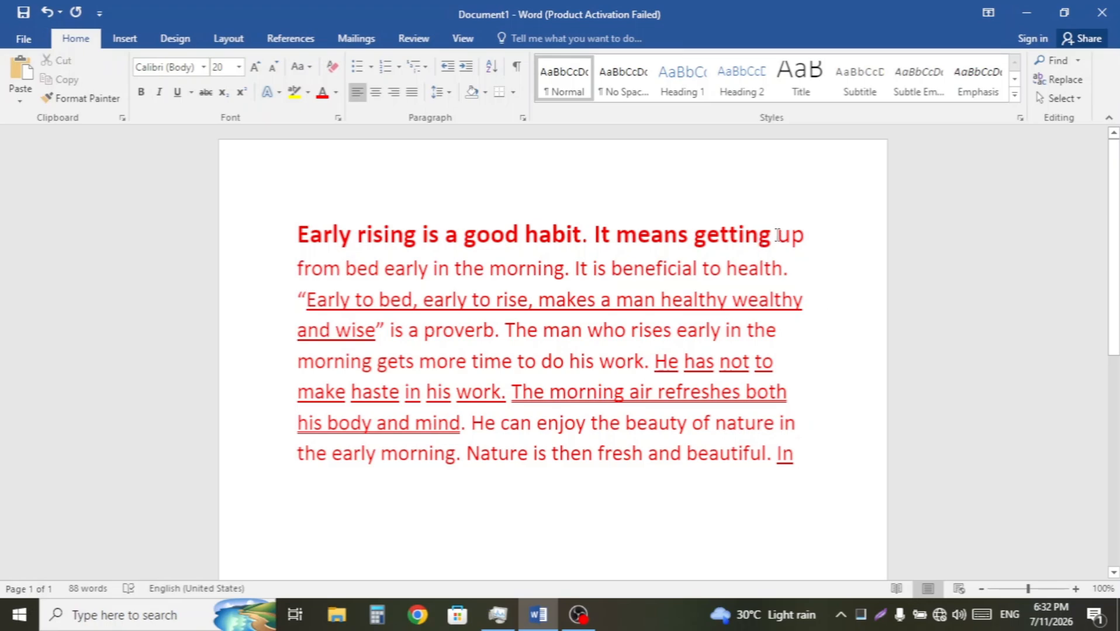
{"action": "left_click_drag", "start_coordinate": [778, 237], "coordinate": [256, 240]}
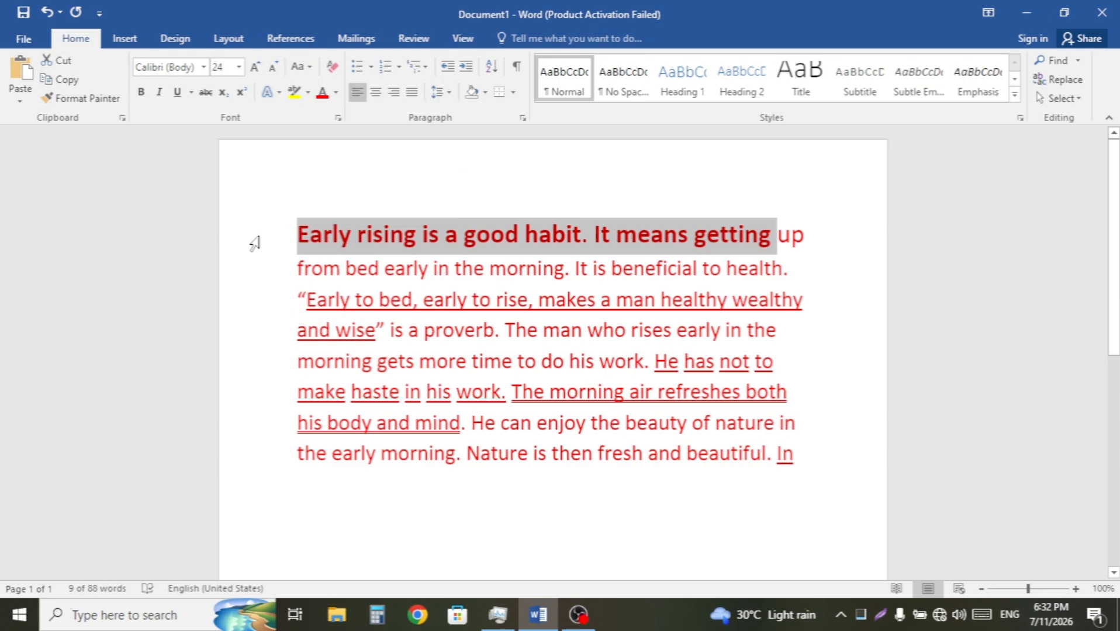
{"action": "key", "text": "ctrl+i"}
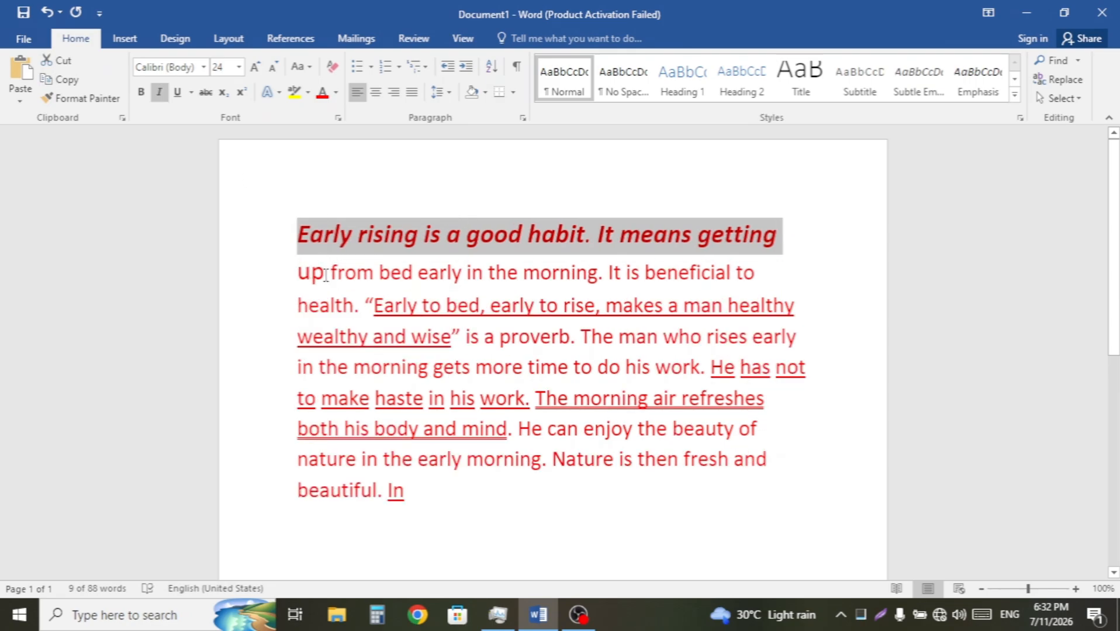
{"action": "left_click_drag", "start_coordinate": [326, 275], "coordinate": [777, 274]}
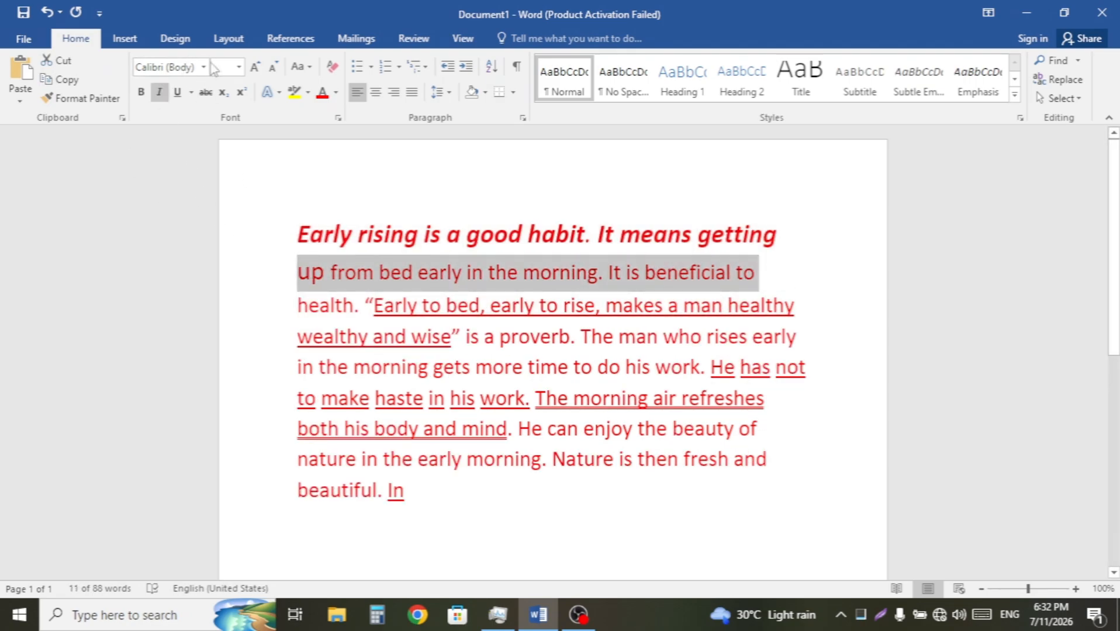
{"action": "left_click", "coordinate": [165, 97]}
{"action": "left_click", "coordinate": [874, 328]}
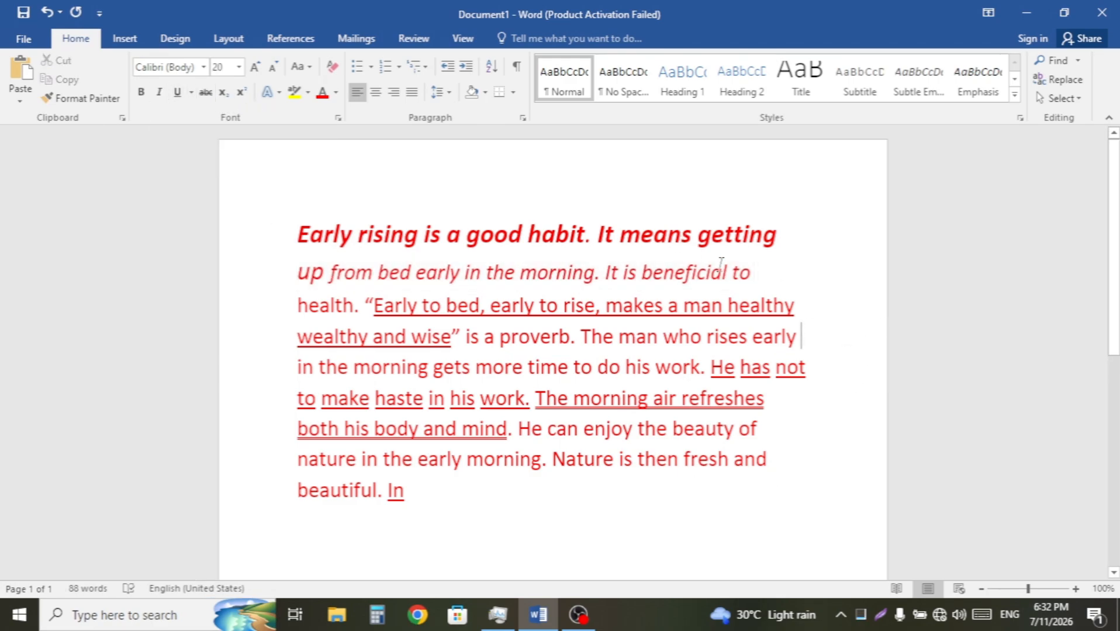
Step: Cycle the paragraph's alignment through centered, right-aligned and justified, ending with left-aligned
{"action": "left_click_drag", "start_coordinate": [755, 273], "coordinate": [346, 263]}
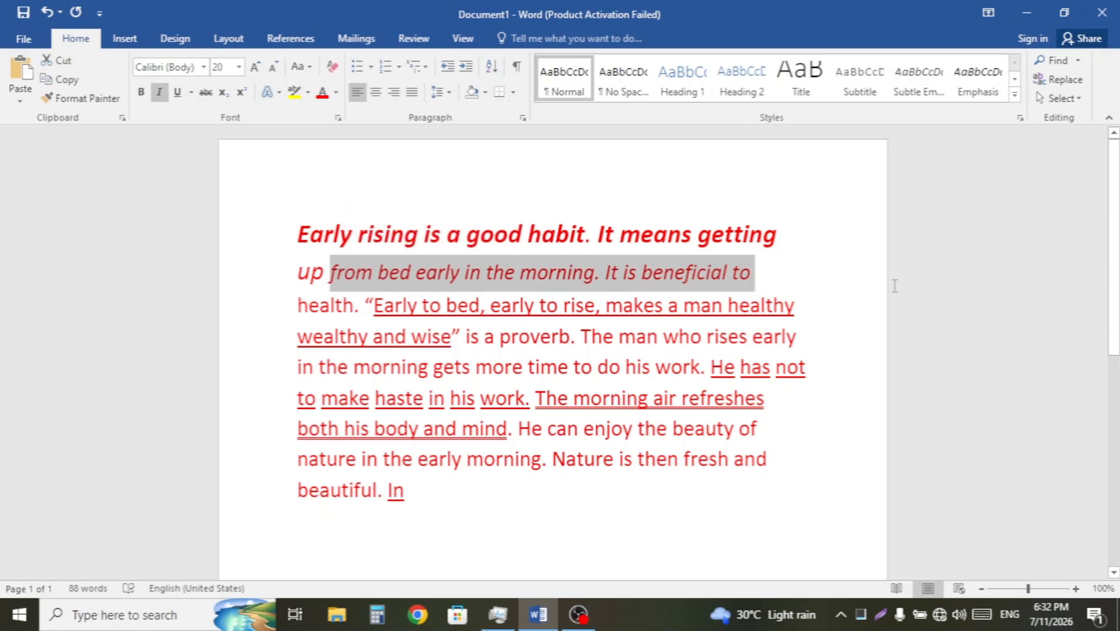
{"action": "left_click", "coordinate": [759, 272]}
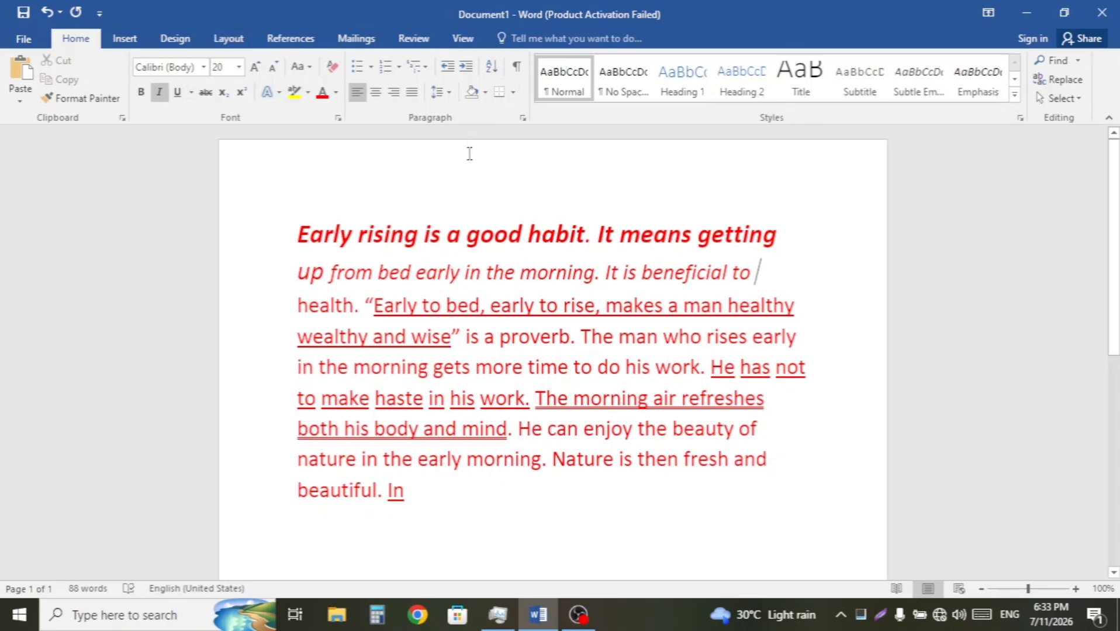
{"action": "left_click", "coordinate": [375, 91]}
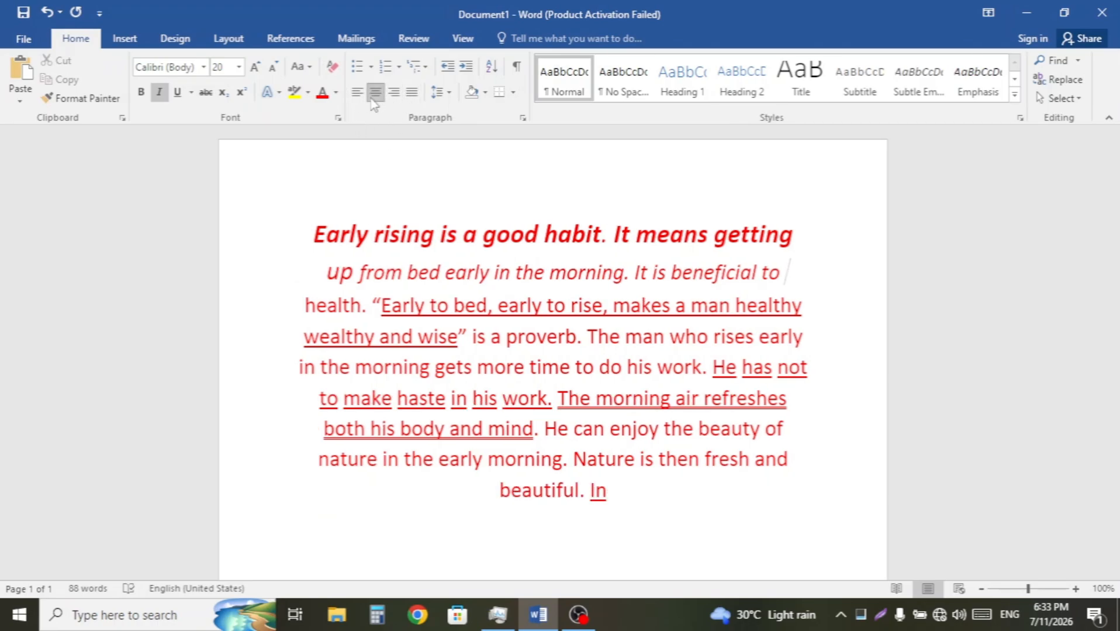
{"action": "left_click", "coordinate": [401, 92]}
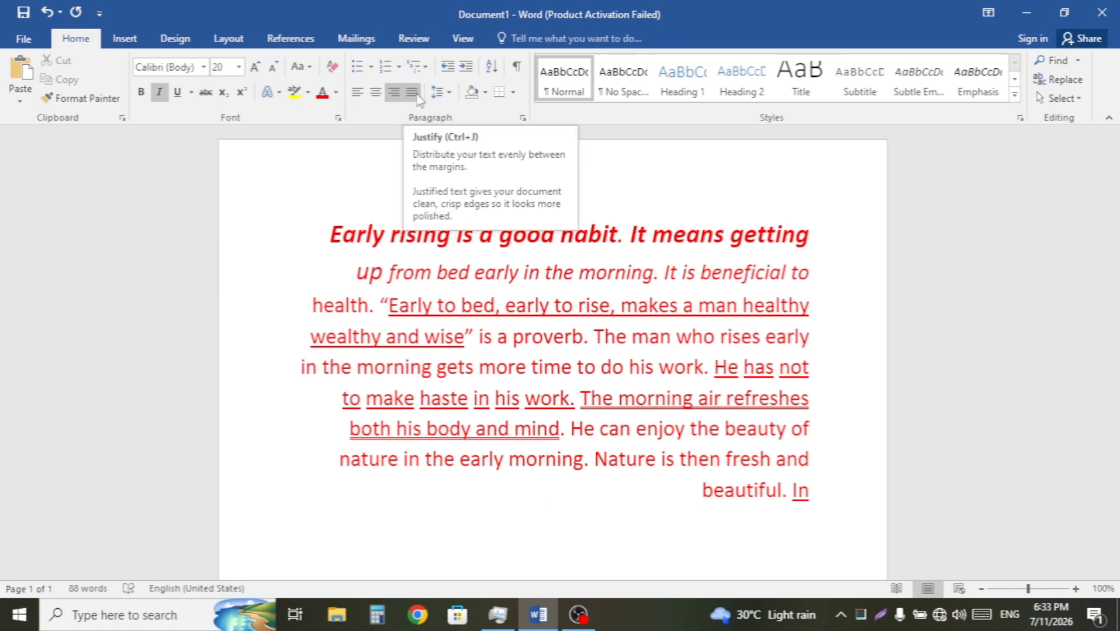
{"action": "left_click", "coordinate": [412, 92]}
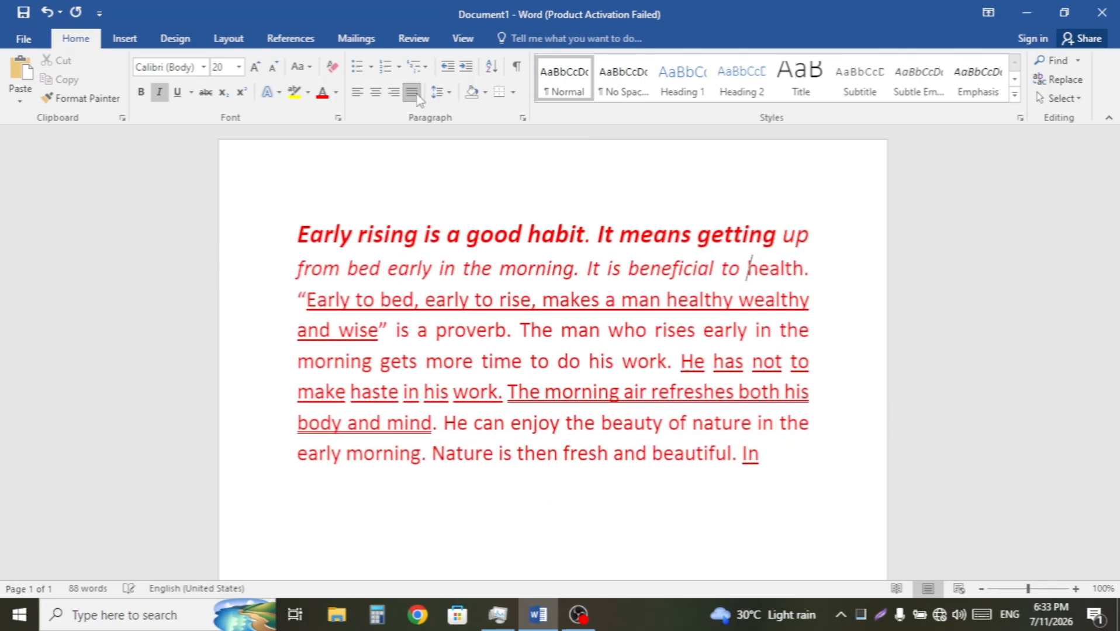
{"action": "left_click", "coordinate": [355, 95]}
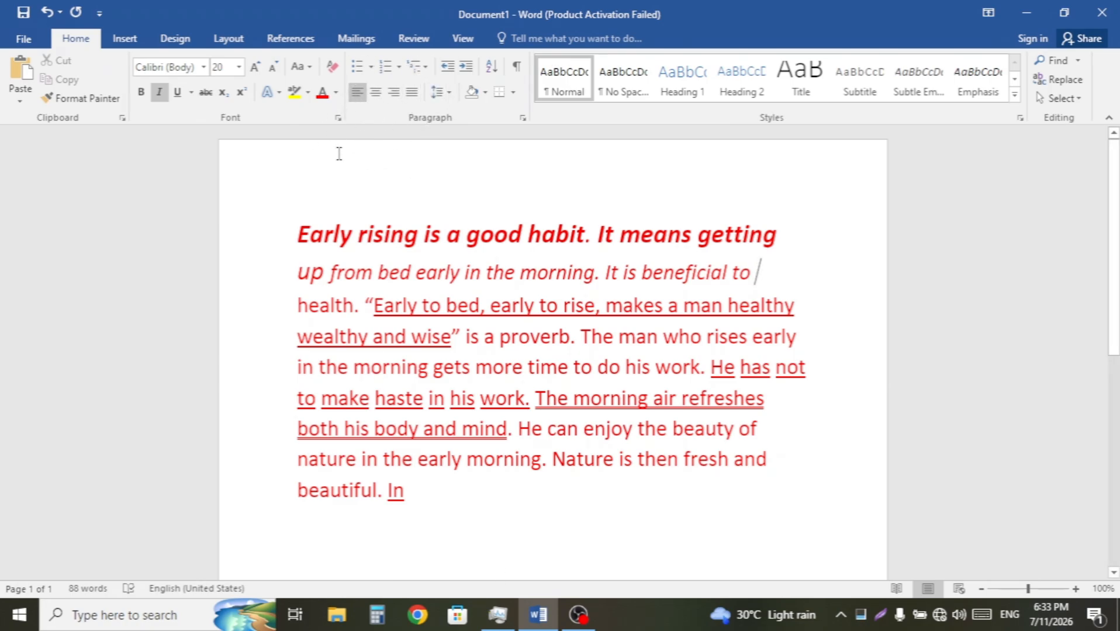
{"action": "scroll", "coordinate": [411, 179], "scroll_direction": "down", "scroll_amount": 3}
{"action": "left_click_drag", "start_coordinate": [407, 268], "coordinate": [327, 276]}
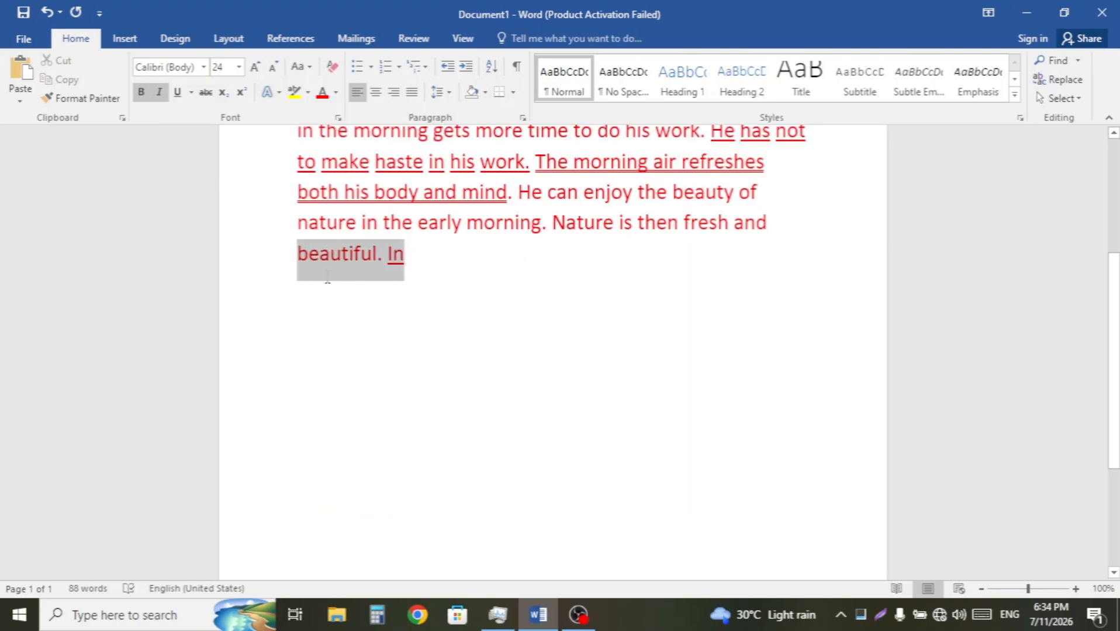
{"action": "left_click", "coordinate": [327, 276]}
{"action": "scroll", "coordinate": [627, 273], "scroll_direction": "up", "scroll_amount": 3}
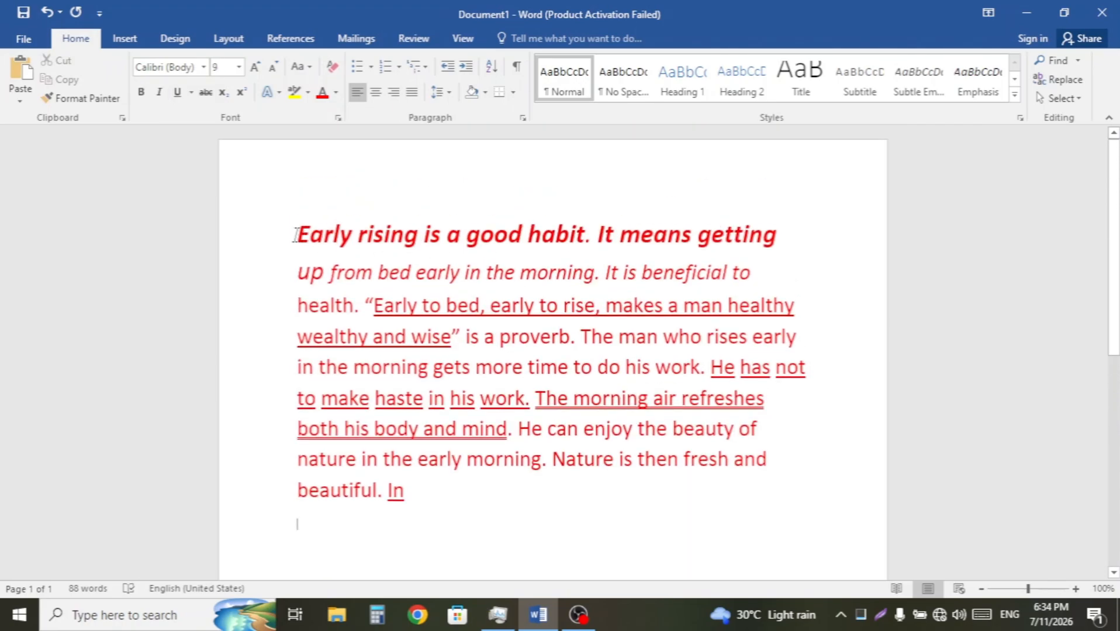
{"action": "left_click_drag", "start_coordinate": [296, 235], "coordinate": [588, 232]}
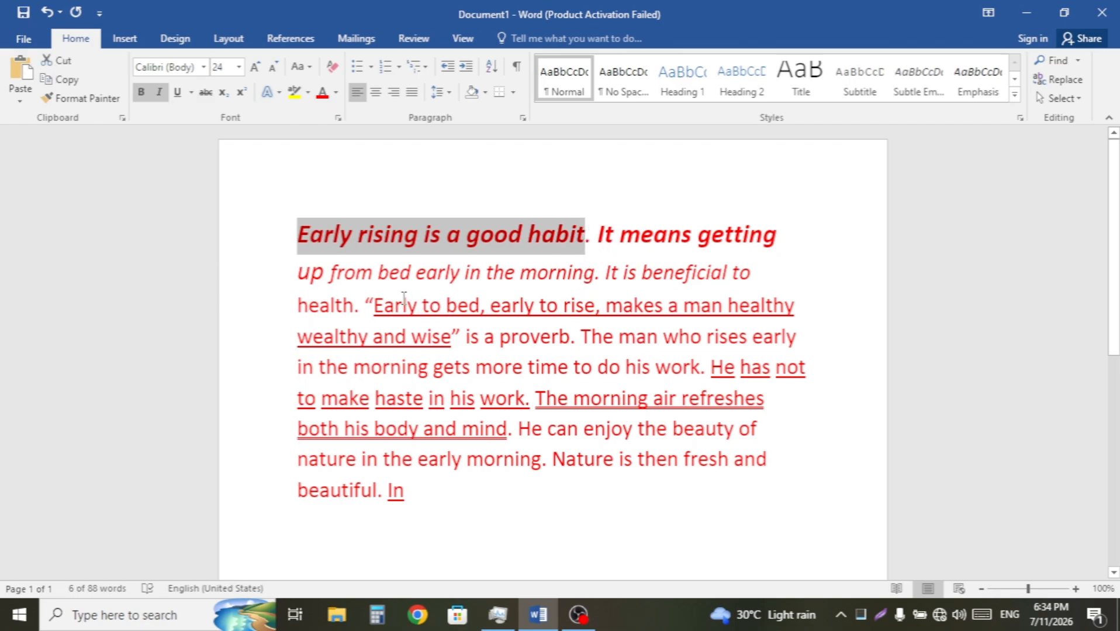
Step: Copy the line "up from bed early in the morning. It is beneficial to" and paste it twice after "In", keeping its source formatting
{"action": "left_click_drag", "start_coordinate": [300, 273], "coordinate": [736, 272]}
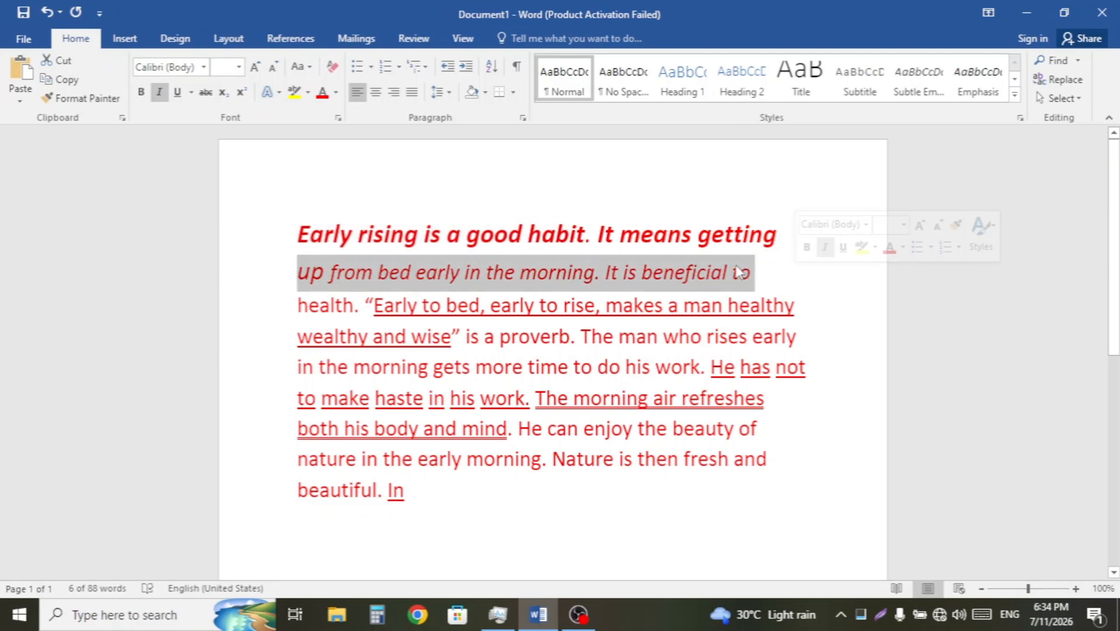
{"action": "right_click", "coordinate": [735, 273]}
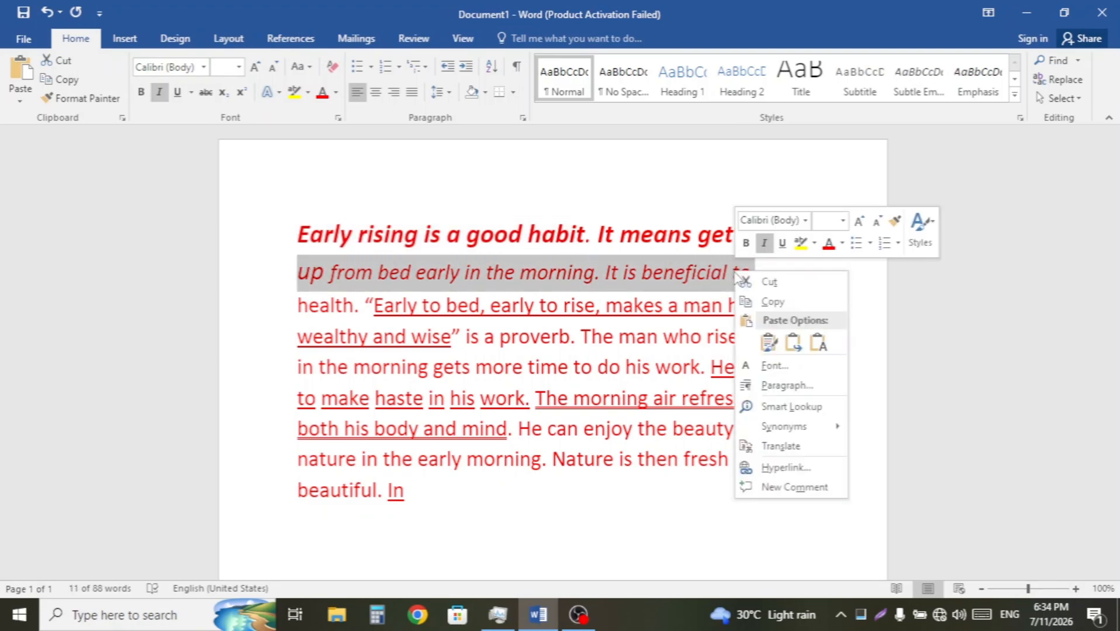
{"action": "left_click", "coordinate": [772, 301]}
{"action": "scroll", "coordinate": [437, 307], "scroll_direction": "down", "scroll_amount": 4}
{"action": "left_click", "coordinate": [440, 234]}
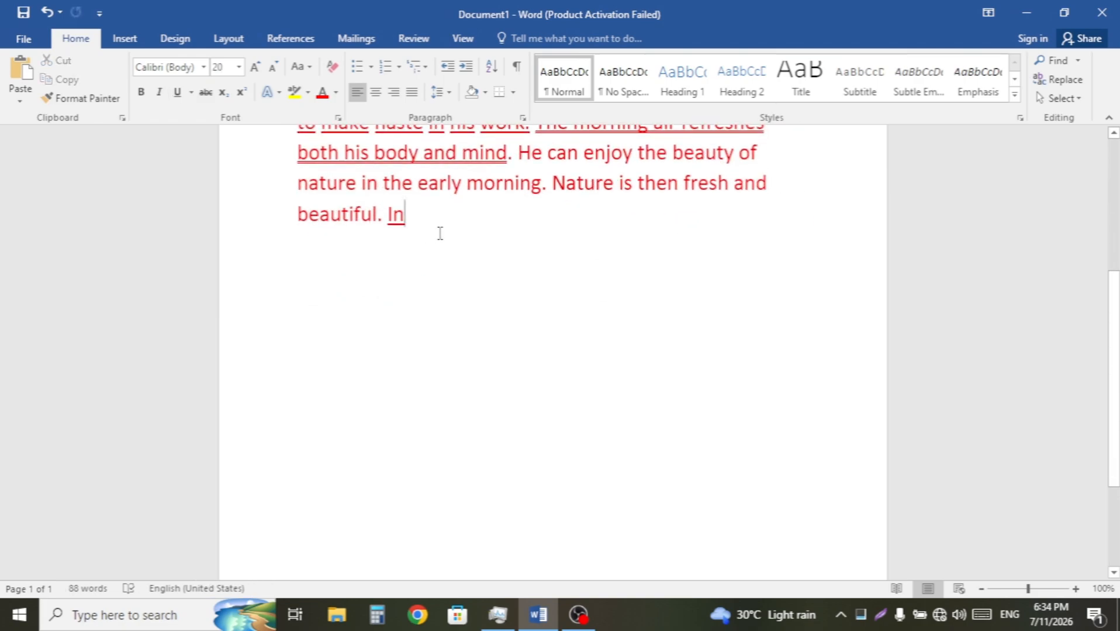
{"action": "key", "text": "ctrl+v"}
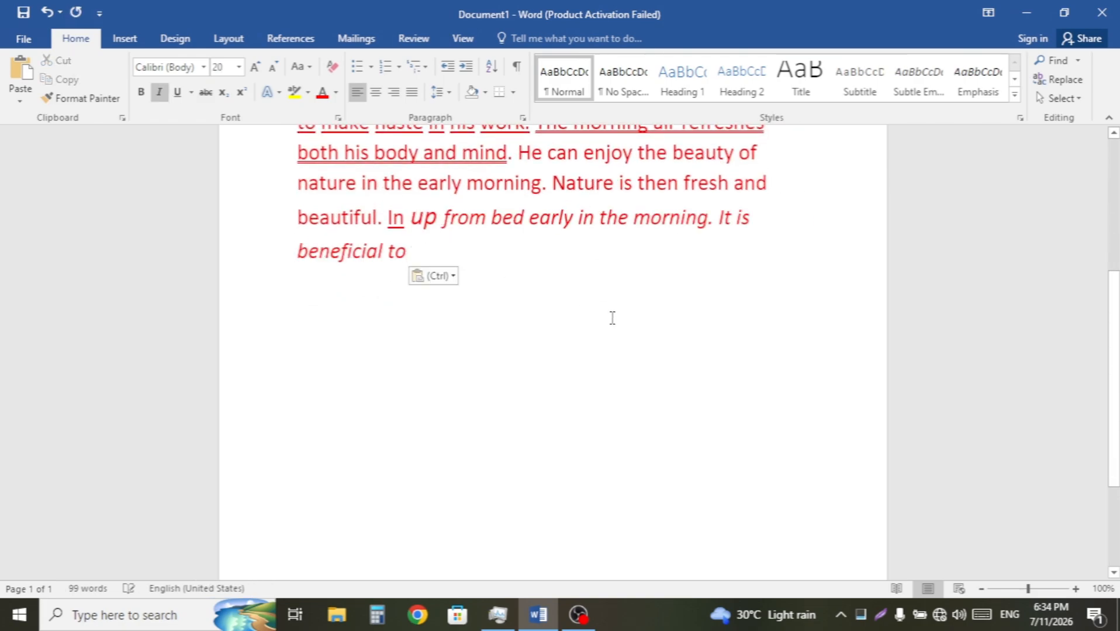
{"action": "right_click", "coordinate": [508, 256]}
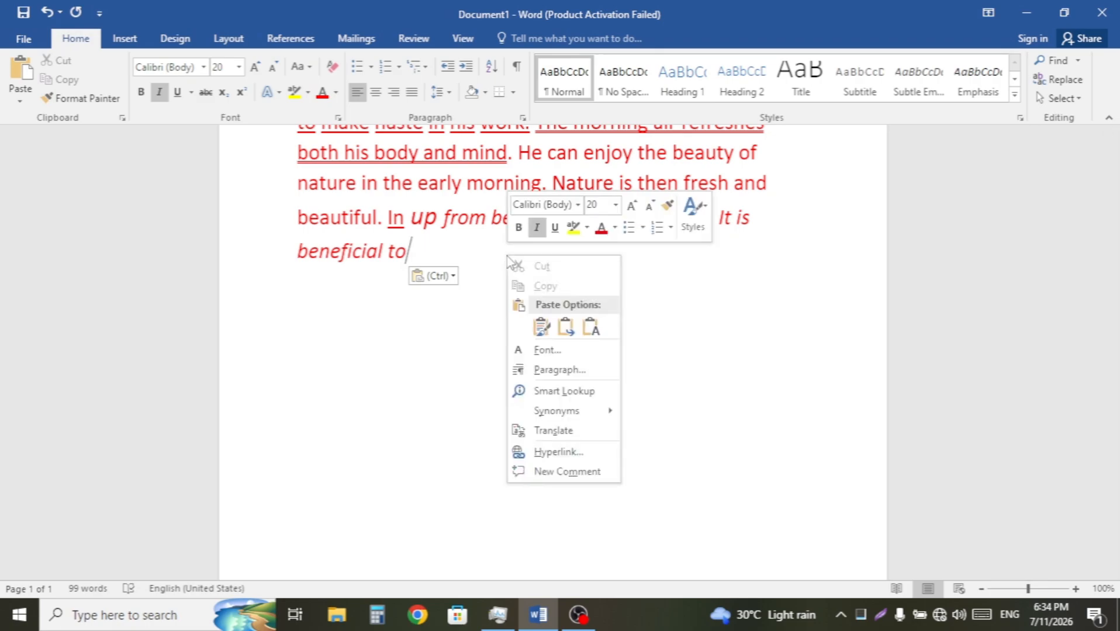
{"action": "left_click", "coordinate": [538, 329]}
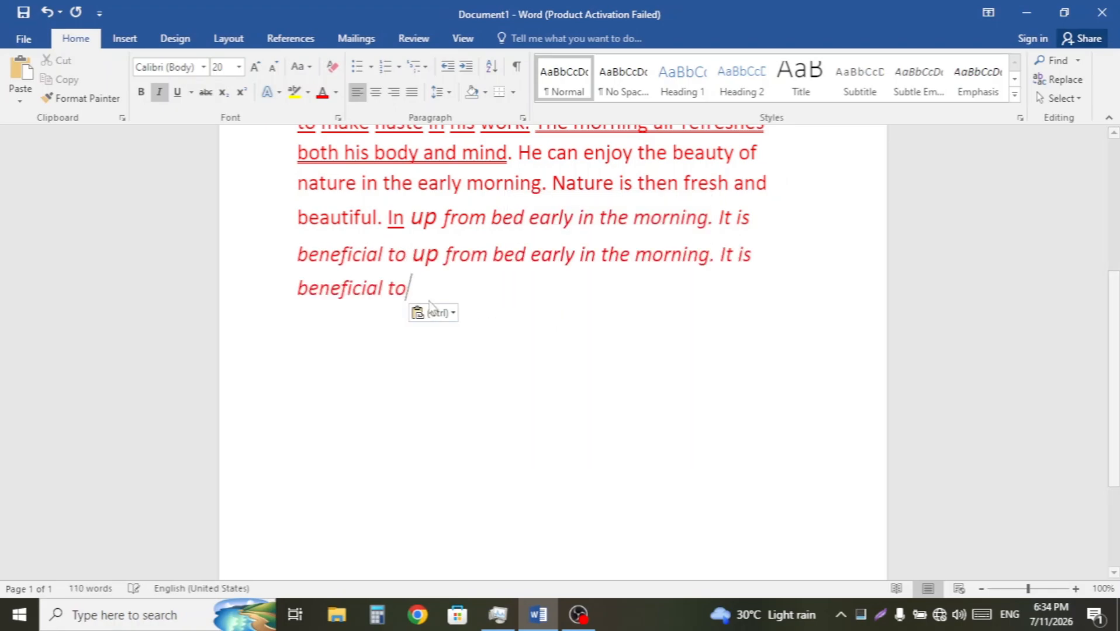
{"action": "scroll", "coordinate": [549, 295], "scroll_direction": "up", "scroll_amount": 4}
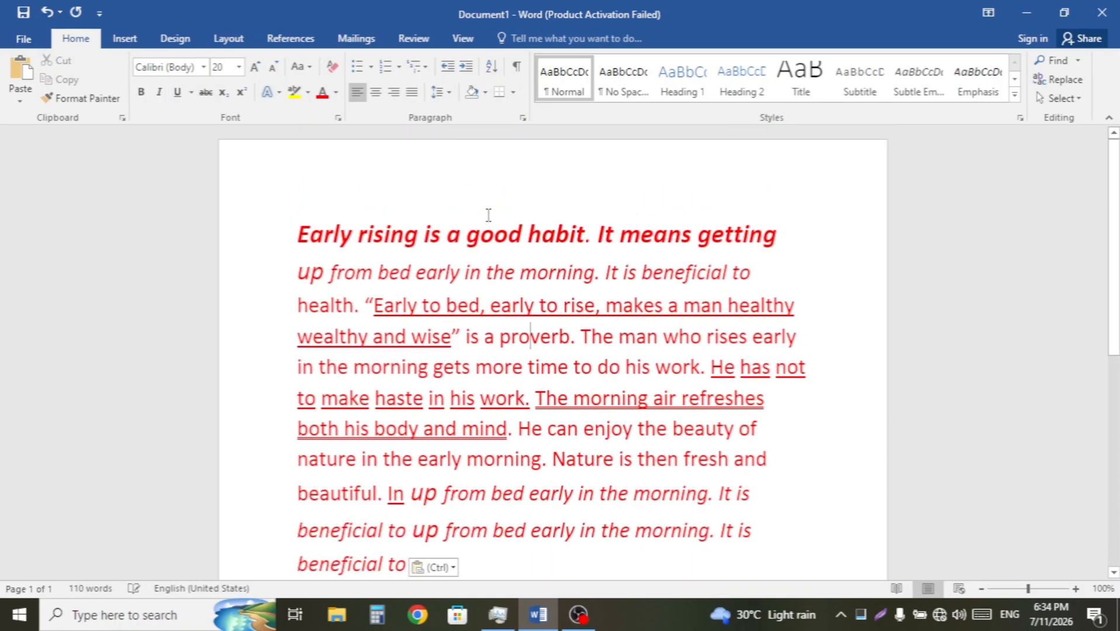
{"action": "left_click_drag", "start_coordinate": [295, 234], "coordinate": [785, 542]}
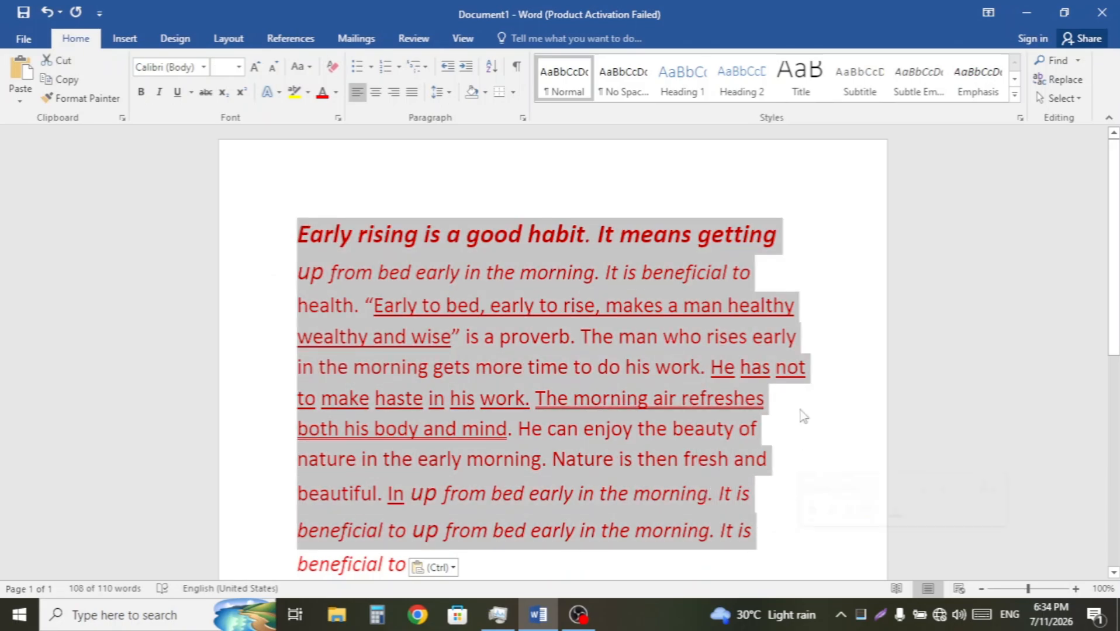
{"action": "left_click", "coordinate": [796, 234]}
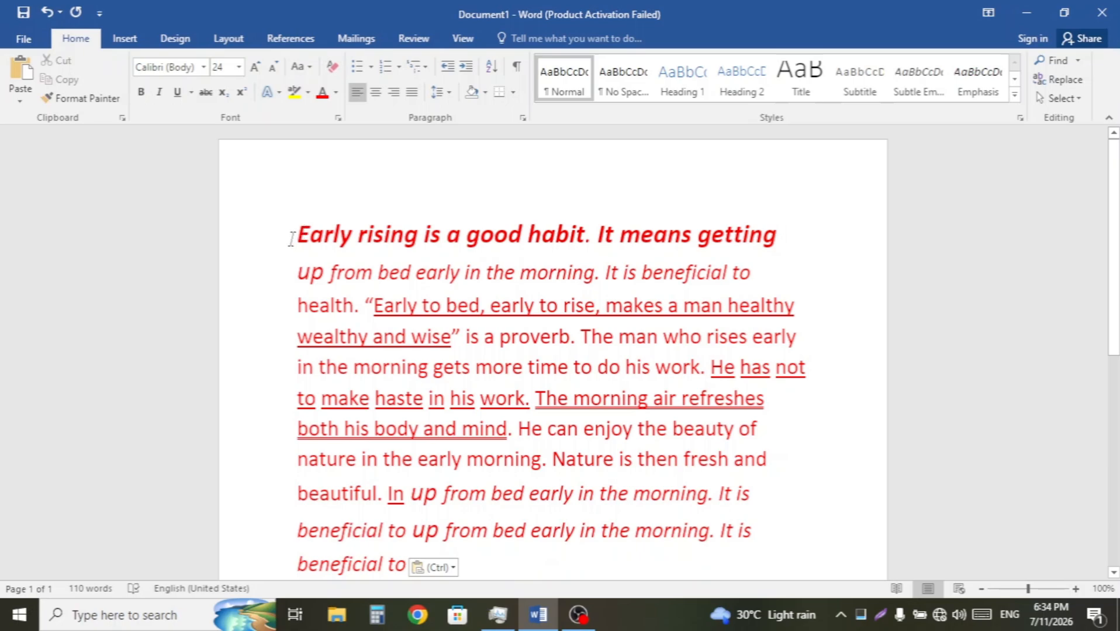
{"action": "left_click_drag", "start_coordinate": [292, 237], "coordinate": [460, 566]}
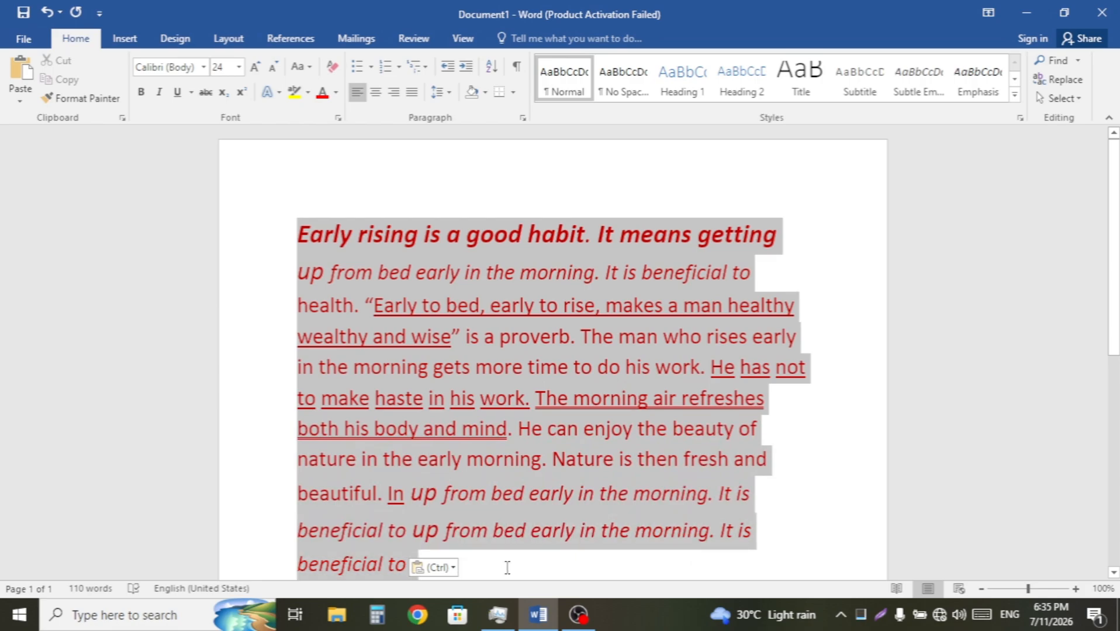
{"action": "left_click", "coordinate": [838, 370]}
{"action": "scroll", "coordinate": [818, 350], "scroll_direction": "down", "scroll_amount": 3}
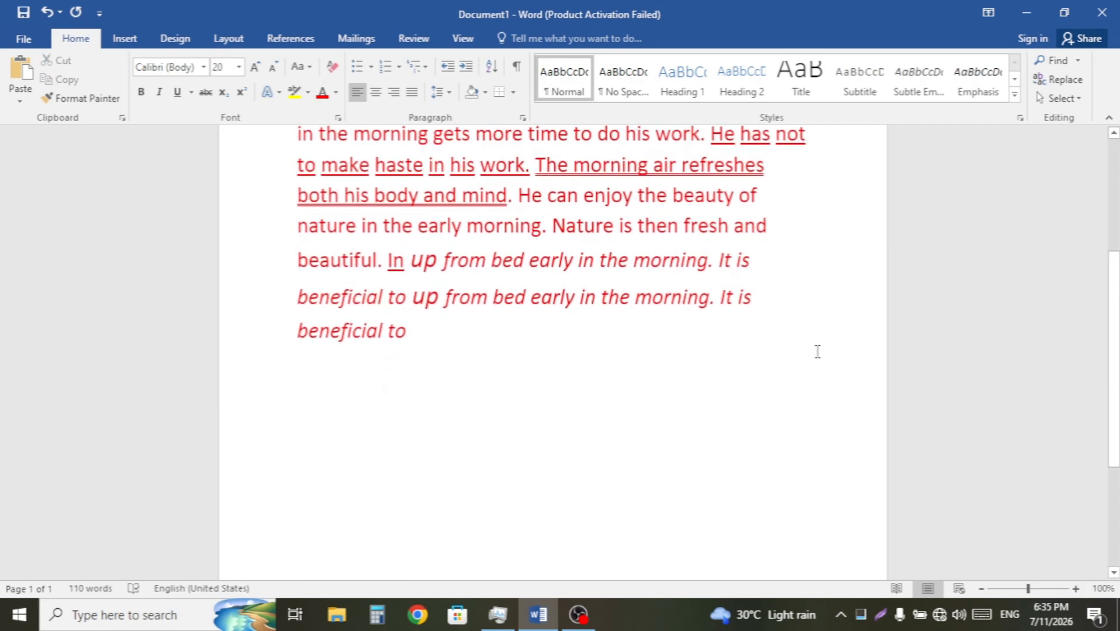